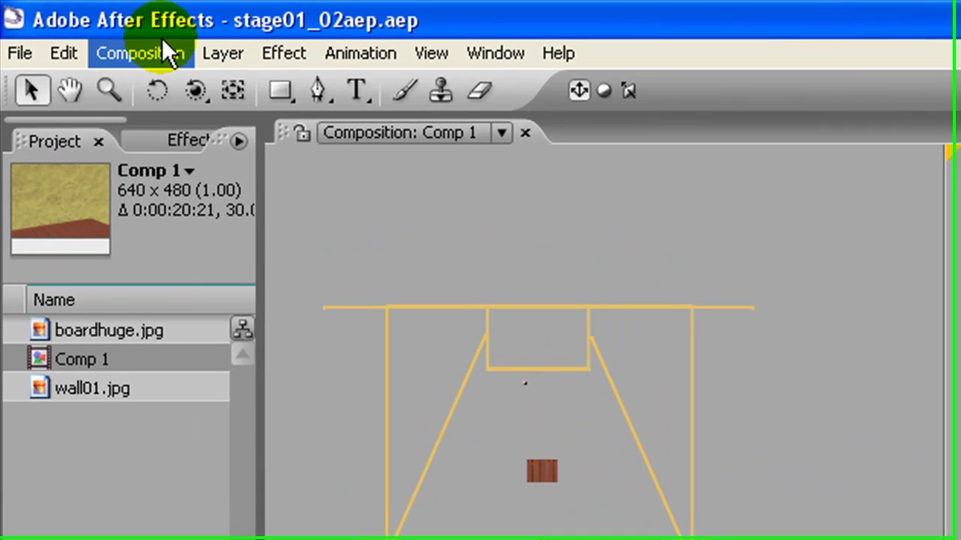
{"action": "left_click", "coordinate": [27, 52]}
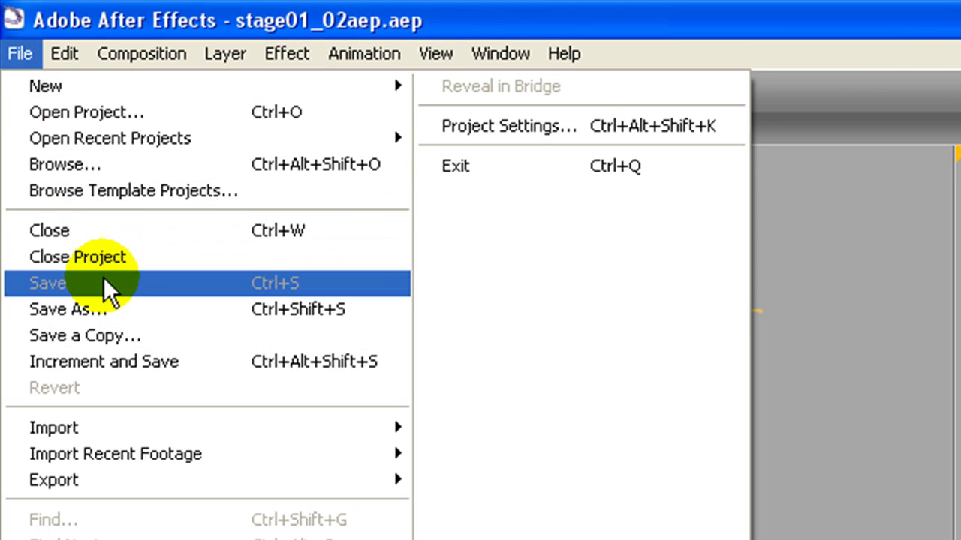
{"action": "left_click", "coordinate": [38, 309]}
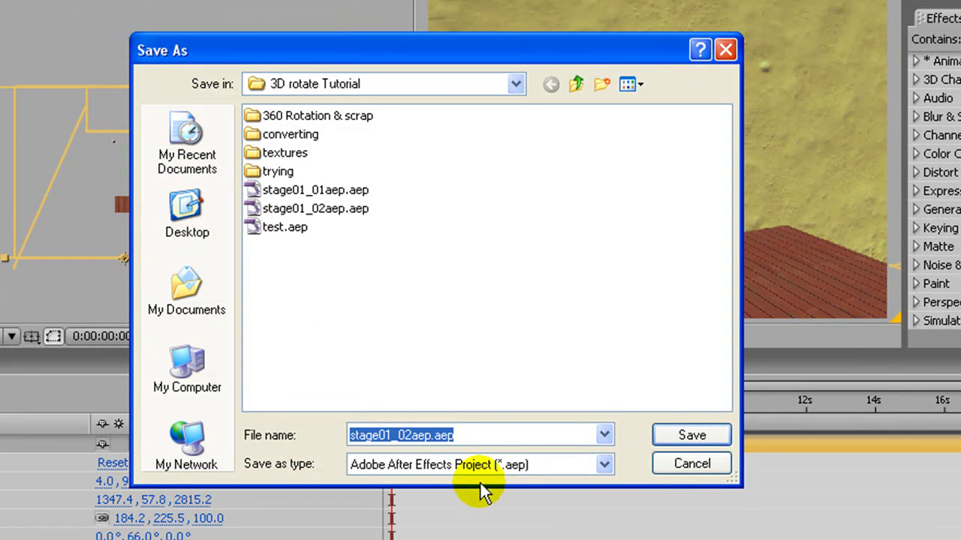
{"action": "left_click", "coordinate": [692, 463]}
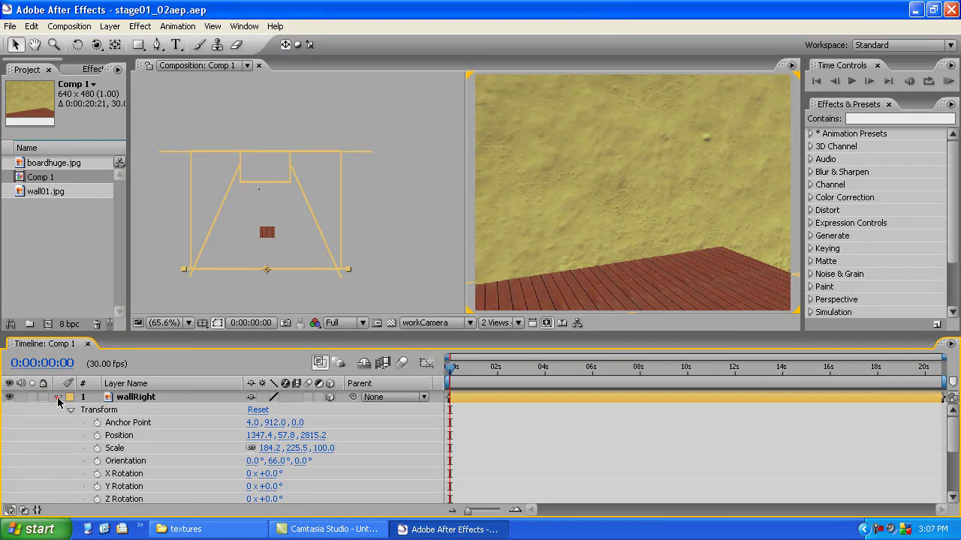
Step: Collapse the wallRight layer's properties and deselect all layers
{"action": "left_click", "coordinate": [58, 398]}
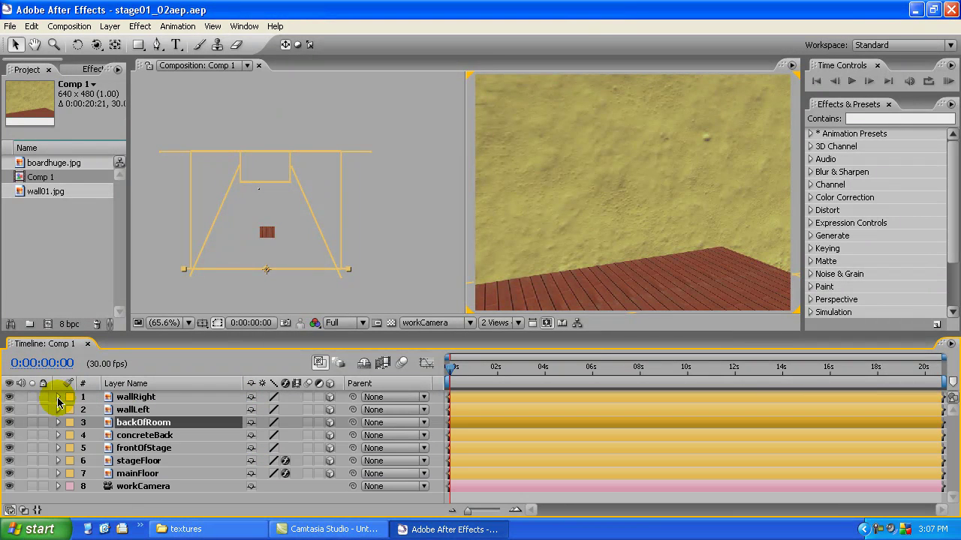
{"action": "left_click", "coordinate": [147, 502]}
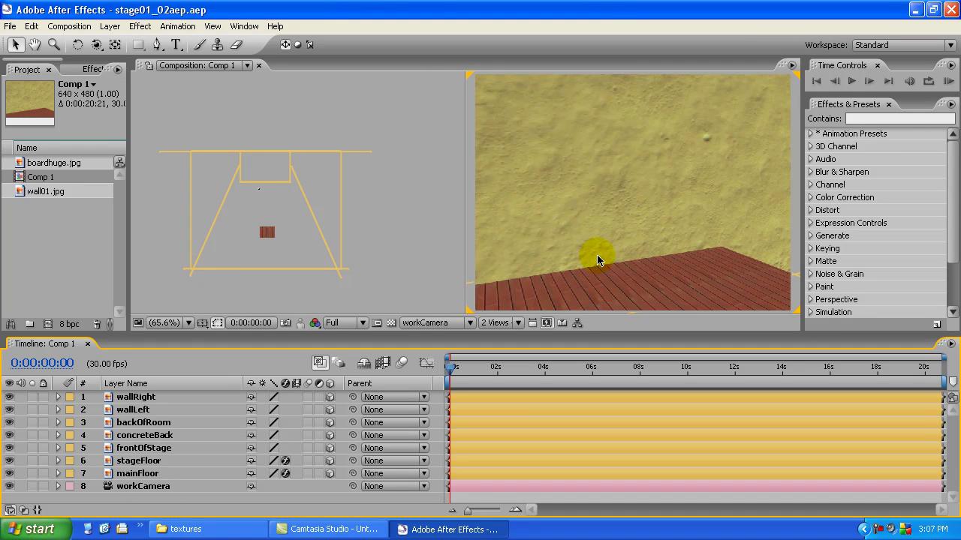
Step: Move the workCamera view around the room to examine how the walls, main floor and raised stage fit together
{"action": "key", "text": "c"}
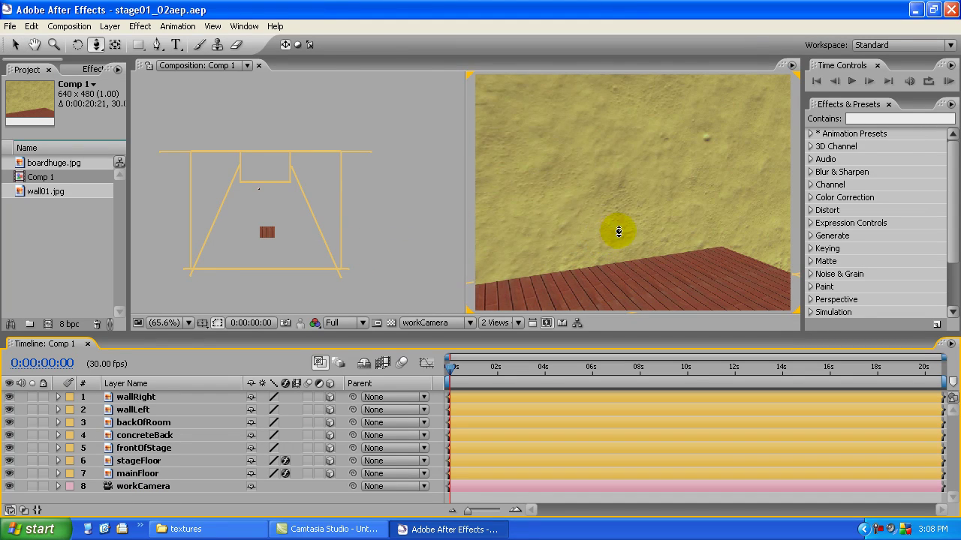
{"action": "left_click_drag", "start_coordinate": [613, 233], "coordinate": [547, 236]}
{"action": "left_click_drag", "start_coordinate": [658, 245], "coordinate": [488, 247]}
{"action": "left_click_drag", "start_coordinate": [641, 247], "coordinate": [513, 243]}
{"action": "left_click_drag", "start_coordinate": [686, 248], "coordinate": [515, 244]}
{"action": "left_click_drag", "start_coordinate": [650, 245], "coordinate": [506, 225]}
{"action": "left_click_drag", "start_coordinate": [650, 227], "coordinate": [529, 223]}
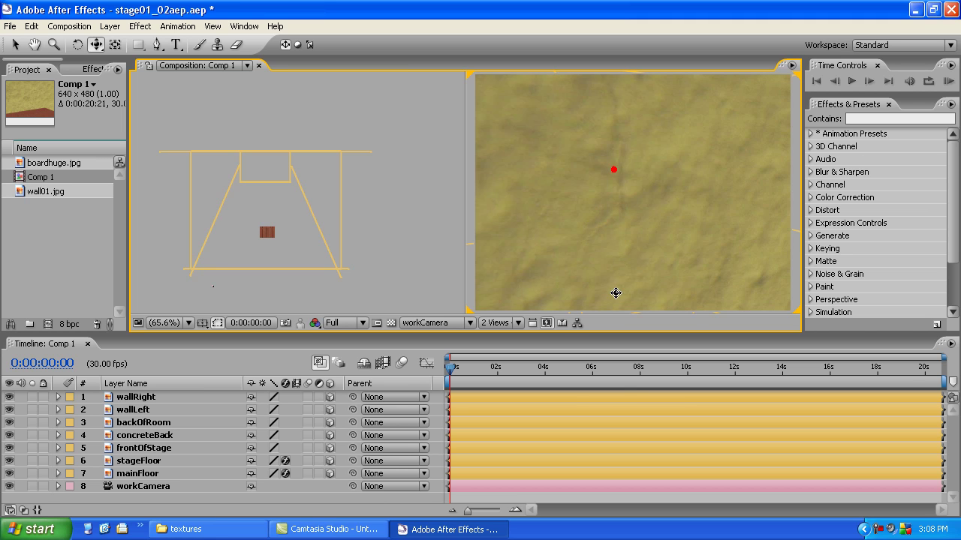
{"action": "left_click_drag", "start_coordinate": [615, 293], "coordinate": [617, 450]}
{"action": "left_click_drag", "start_coordinate": [656, 137], "coordinate": [641, 468]}
{"action": "mouse_move", "coordinate": [662, 164]}
{"action": "left_mouse_down"}
{"action": "mouse_move", "coordinate": [668, 466]}
{"action": "mouse_move", "coordinate": [678, 242]}
{"action": "mouse_move", "coordinate": [665, 326]}
{"action": "mouse_move", "coordinate": [662, 284]}
{"action": "mouse_move", "coordinate": [637, 238]}
{"action": "mouse_move", "coordinate": [651, 230]}
{"action": "left_mouse_up"}
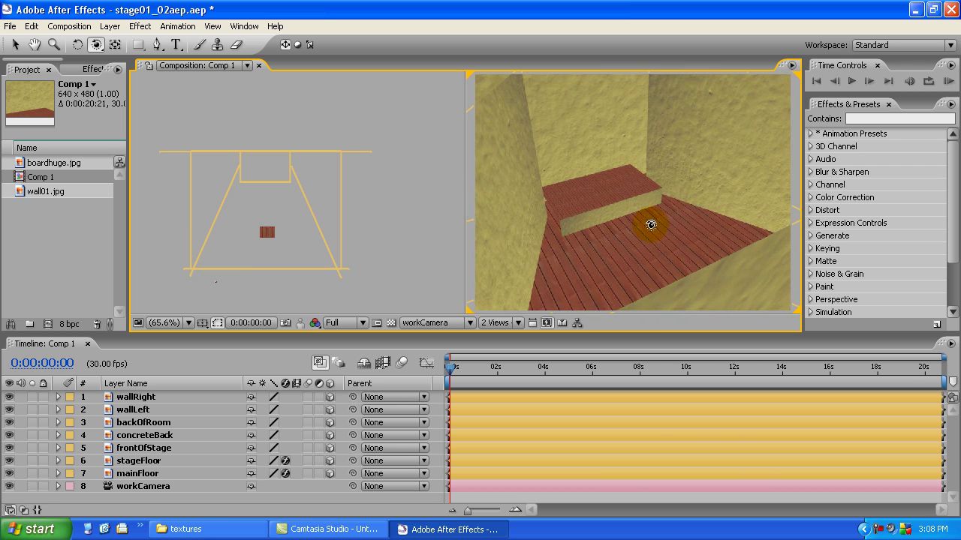
{"action": "mouse_move", "coordinate": [644, 223]}
{"action": "left_mouse_down"}
{"action": "mouse_move", "coordinate": [584, 230]}
{"action": "mouse_move", "coordinate": [605, 224]}
{"action": "mouse_move", "coordinate": [643, 248]}
{"action": "mouse_move", "coordinate": [632, 278]}
{"action": "mouse_move", "coordinate": [624, 242]}
{"action": "left_mouse_up"}
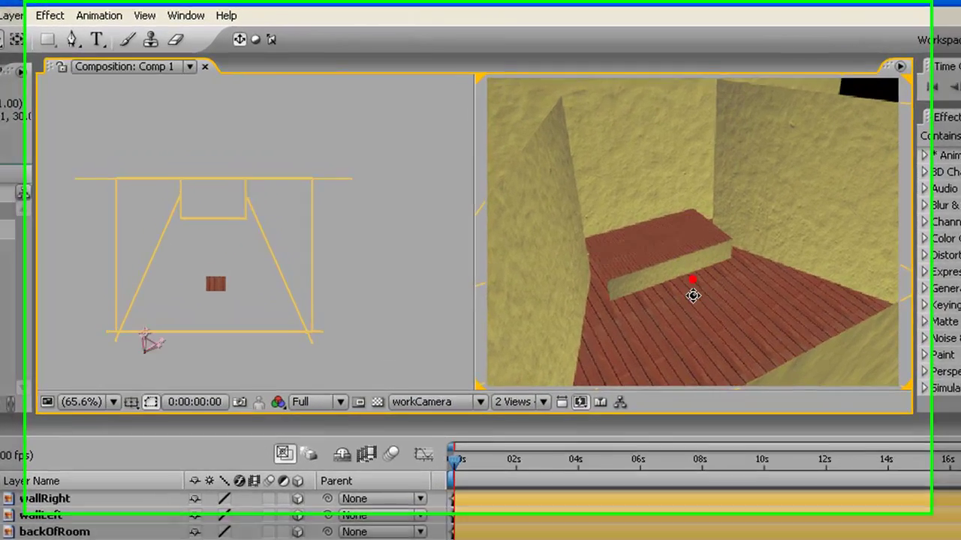
{"action": "mouse_move", "coordinate": [693, 295]}
{"action": "left_mouse_down"}
{"action": "mouse_move", "coordinate": [517, 307]}
{"action": "mouse_move", "coordinate": [660, 298]}
{"action": "mouse_move", "coordinate": [549, 308]}
{"action": "mouse_move", "coordinate": [602, 295]}
{"action": "mouse_move", "coordinate": [884, 293]}
{"action": "mouse_move", "coordinate": [596, 281]}
{"action": "left_mouse_up"}
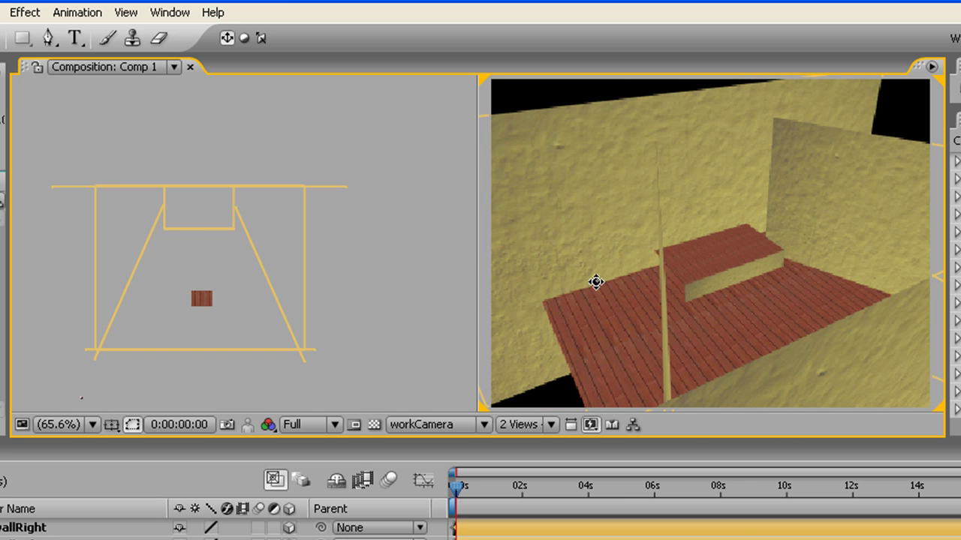
{"action": "left_click_drag", "start_coordinate": [685, 289], "coordinate": [648, 282]}
{"action": "mouse_move", "coordinate": [813, 286]}
{"action": "left_mouse_down"}
{"action": "mouse_move", "coordinate": [836, 285]}
{"action": "mouse_move", "coordinate": [696, 284]}
{"action": "mouse_move", "coordinate": [870, 283]}
{"action": "left_mouse_up"}
{"action": "mouse_move", "coordinate": [616, 298]}
{"action": "left_mouse_down"}
{"action": "mouse_move", "coordinate": [891, 295]}
{"action": "mouse_move", "coordinate": [949, 304]}
{"action": "mouse_move", "coordinate": [676, 296]}
{"action": "mouse_move", "coordinate": [657, 274]}
{"action": "mouse_move", "coordinate": [834, 265]}
{"action": "mouse_move", "coordinate": [534, 272]}
{"action": "mouse_move", "coordinate": [635, 253]}
{"action": "mouse_move", "coordinate": [671, 235]}
{"action": "mouse_move", "coordinate": [671, 223]}
{"action": "mouse_move", "coordinate": [709, 261]}
{"action": "mouse_move", "coordinate": [491, 295]}
{"action": "mouse_move", "coordinate": [716, 268]}
{"action": "left_mouse_up"}
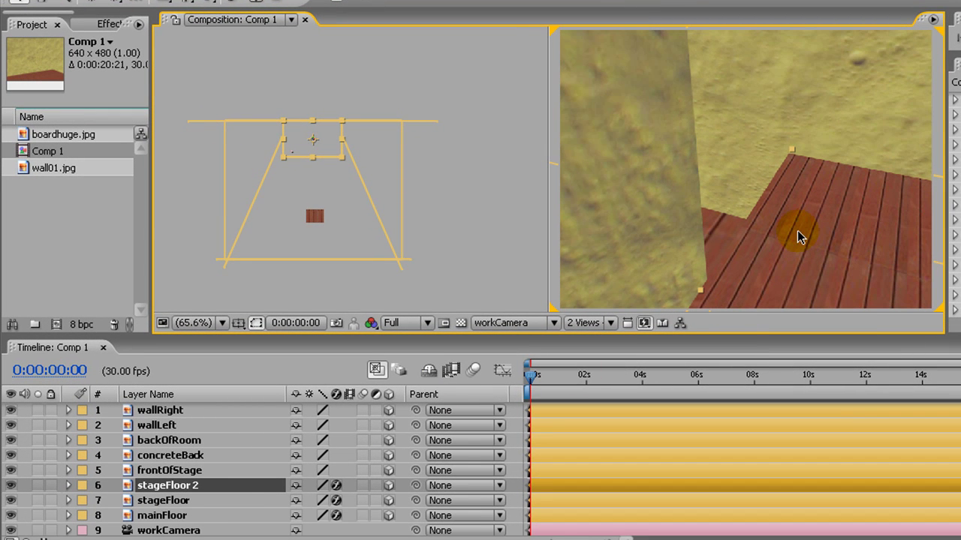
Step: Slide the duplicate layer stageFloor 2 along its X axis, away from the original stage floor toward the left wall
{"action": "key", "text": "c"}
{"action": "left_click_drag", "start_coordinate": [809, 236], "coordinate": [692, 231]}
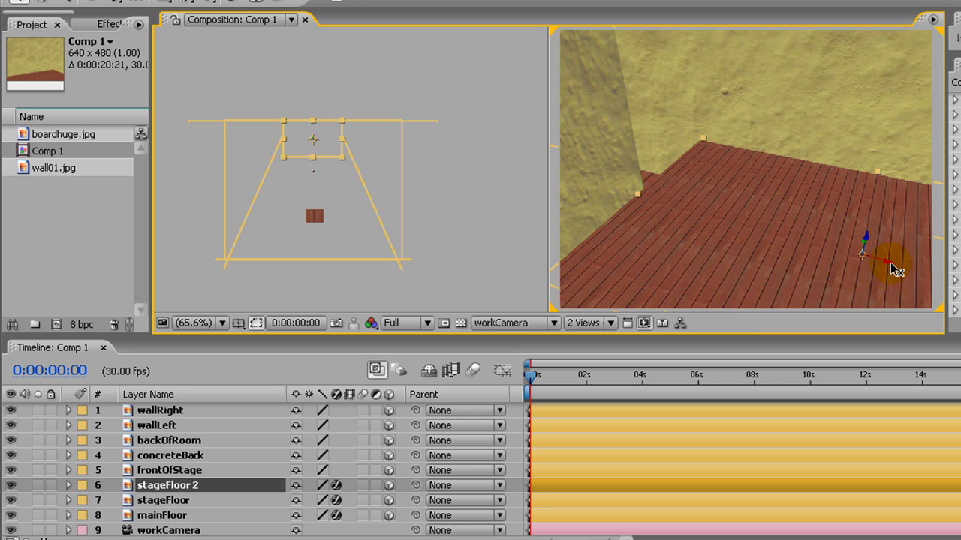
{"action": "left_click_drag", "start_coordinate": [873, 261], "coordinate": [638, 225]}
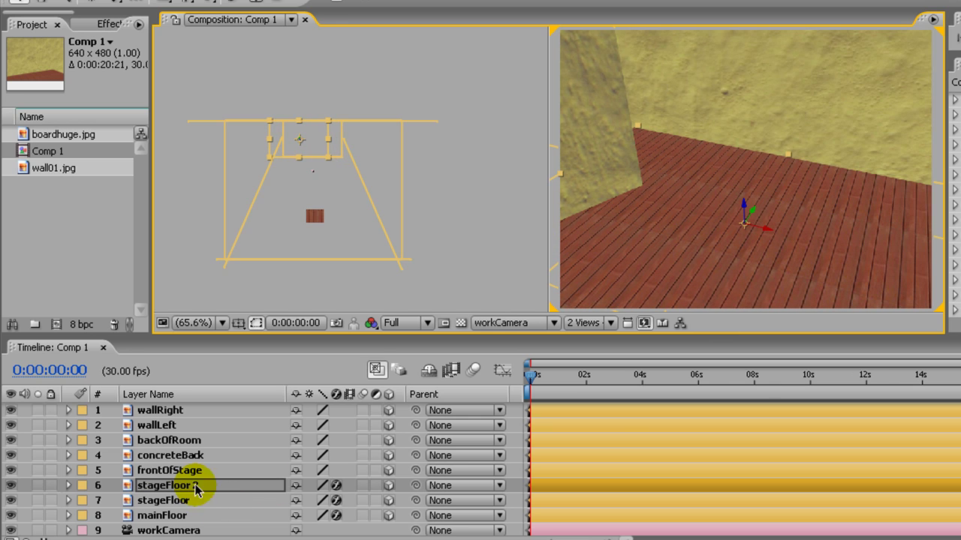
{"action": "left_click_drag", "start_coordinate": [767, 229], "coordinate": [419, 112]}
{"action": "left_click_drag", "start_coordinate": [643, 196], "coordinate": [460, 115]}
{"action": "left_click_drag", "start_coordinate": [586, 183], "coordinate": [551, 156]}
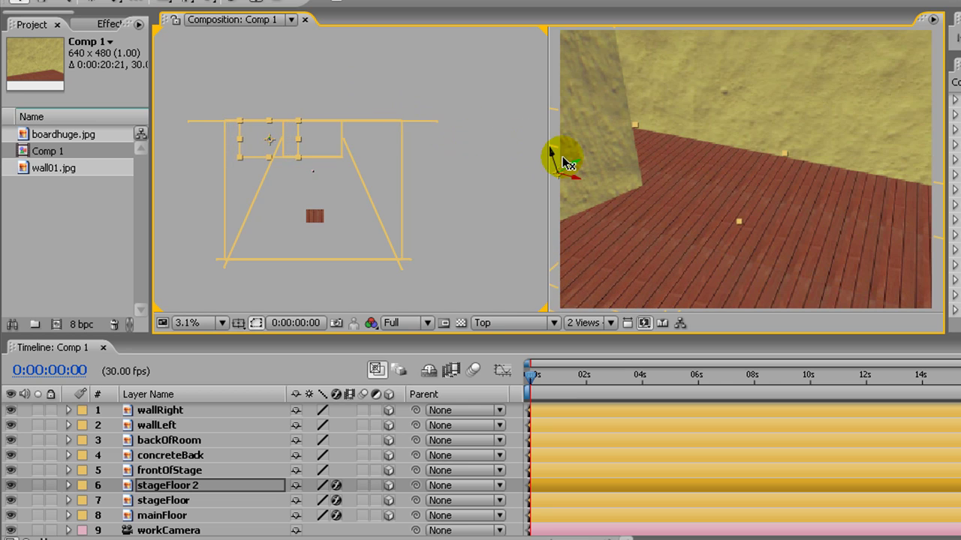
Step: Show the composition in 1 View and enlarge its viewer above the timeline
{"action": "left_click", "coordinate": [582, 323]}
{"action": "left_click", "coordinate": [595, 341]}
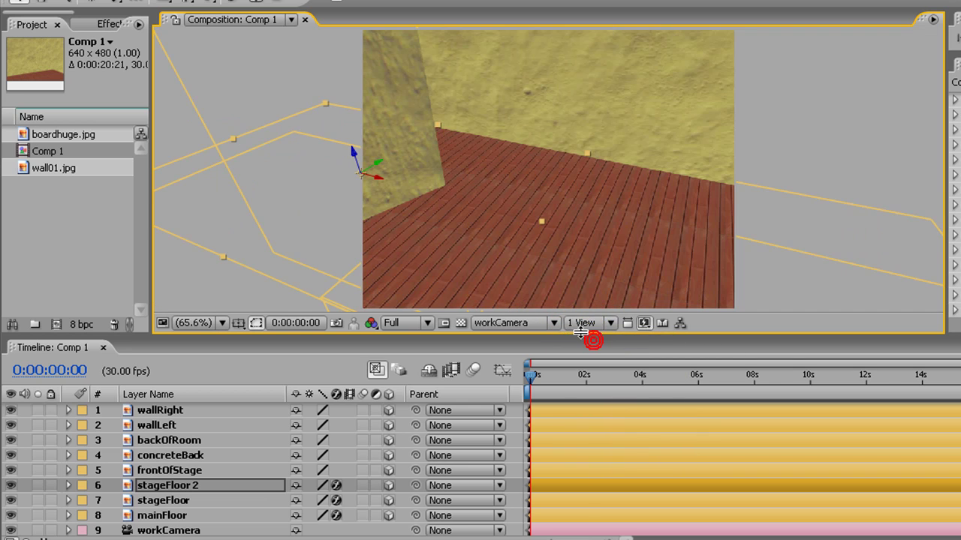
{"action": "left_click_drag", "start_coordinate": [581, 333], "coordinate": [600, 417]}
Step: Slide stageFloor 2 farther along its X axis so its inner edge lies near the left wall's corner
{"action": "left_click_drag", "start_coordinate": [332, 229], "coordinate": [144, 127]}
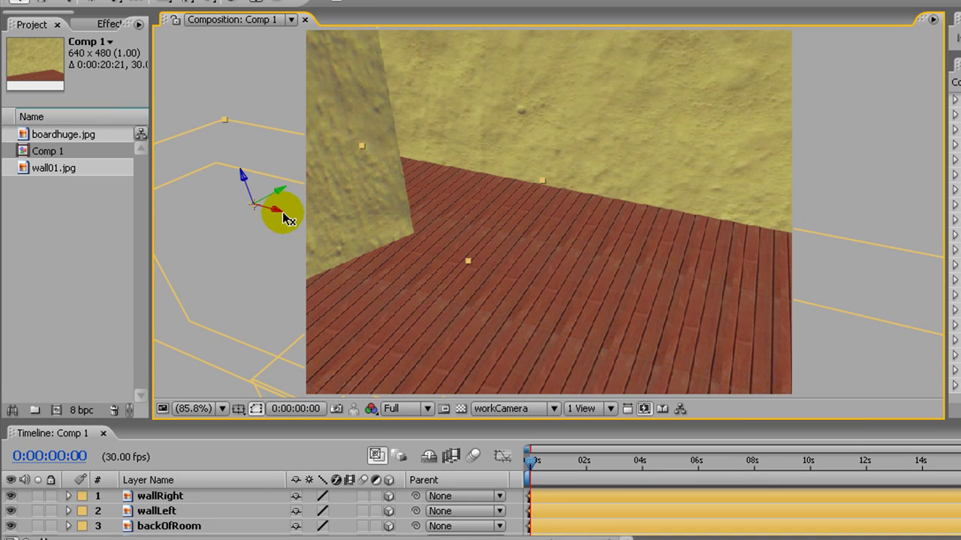
{"action": "left_click_drag", "start_coordinate": [279, 211], "coordinate": [105, 114]}
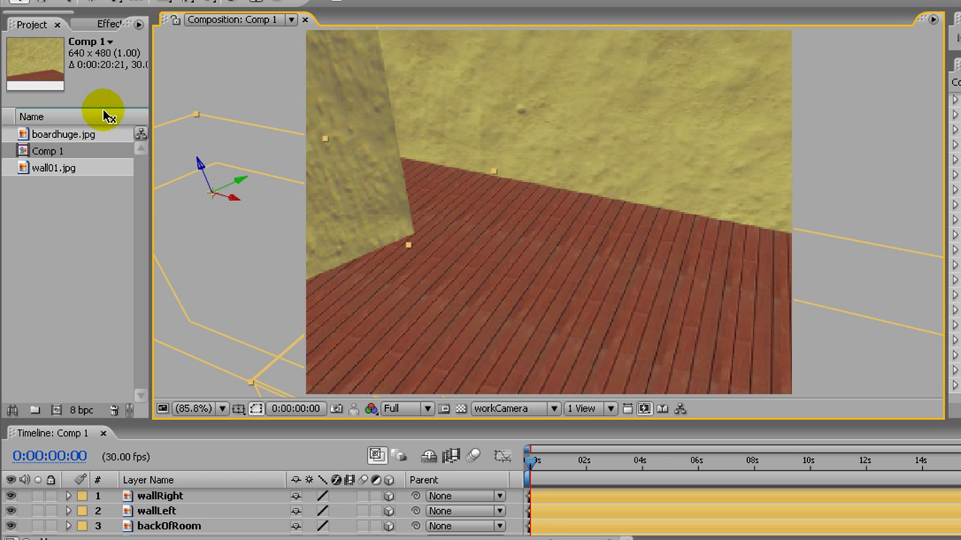
{"action": "key", "text": "c"}
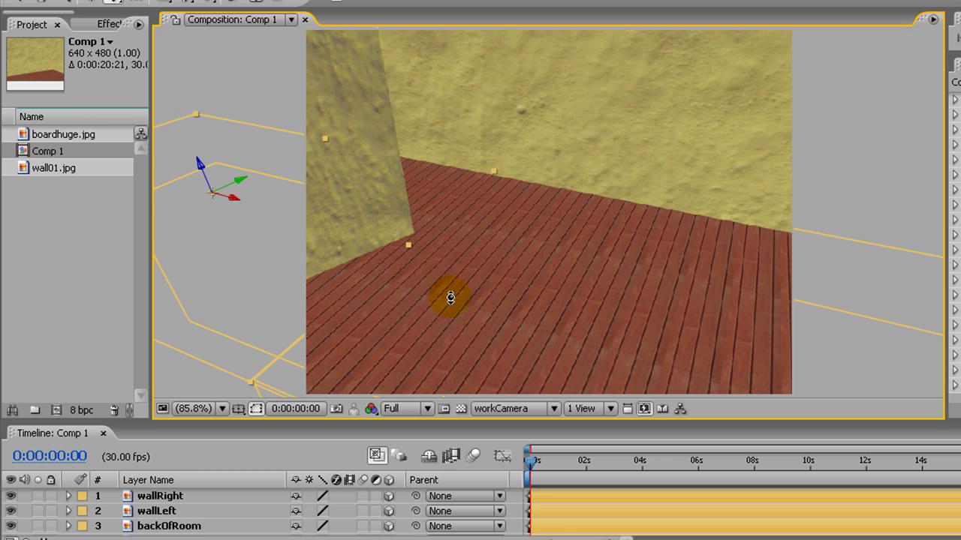
{"action": "left_click_drag", "start_coordinate": [425, 281], "coordinate": [803, 265]}
{"action": "key", "text": "c"}
{"action": "left_click_drag", "start_coordinate": [573, 272], "coordinate": [545, 268]}
{"action": "left_click_drag", "start_coordinate": [635, 264], "coordinate": [493, 265]}
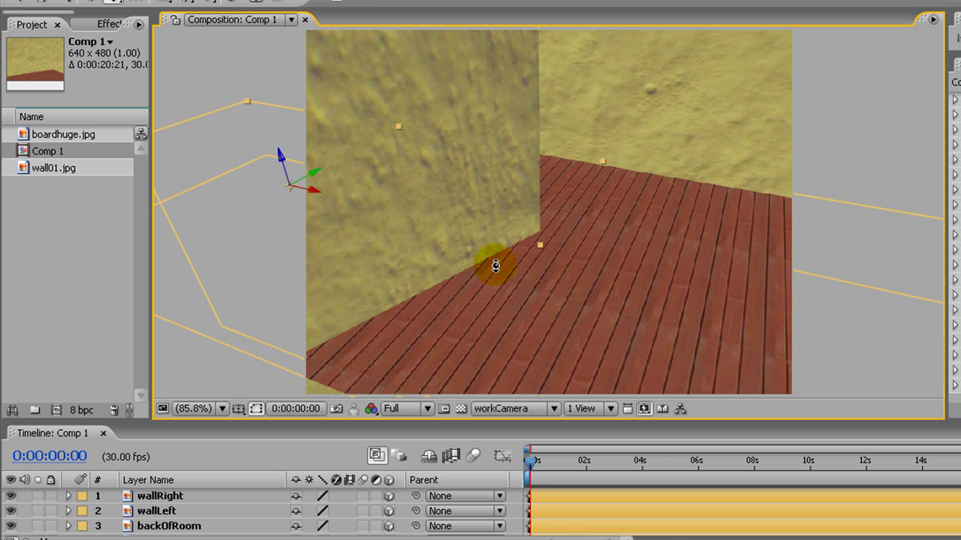
Step: Apply the Linear Wipe transition to stageFloor 2 and widen the area showing its effect settings
{"action": "left_click", "coordinate": [22, 2]}
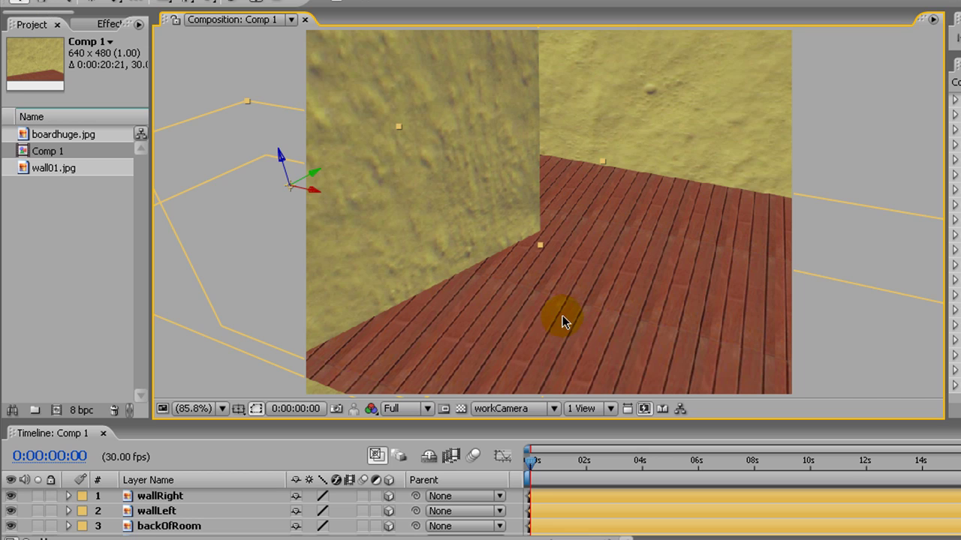
{"action": "left_click", "coordinate": [437, 308]}
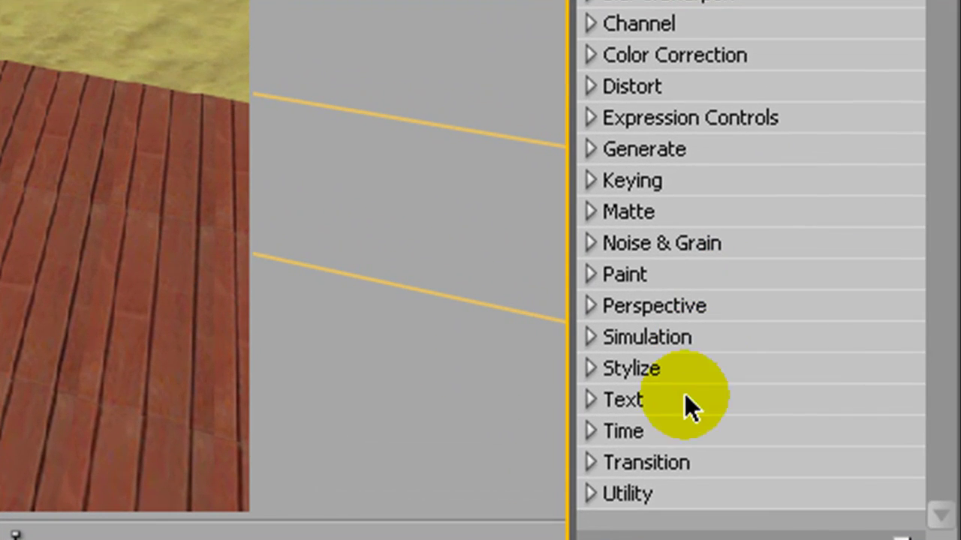
{"action": "left_click", "coordinate": [592, 463]}
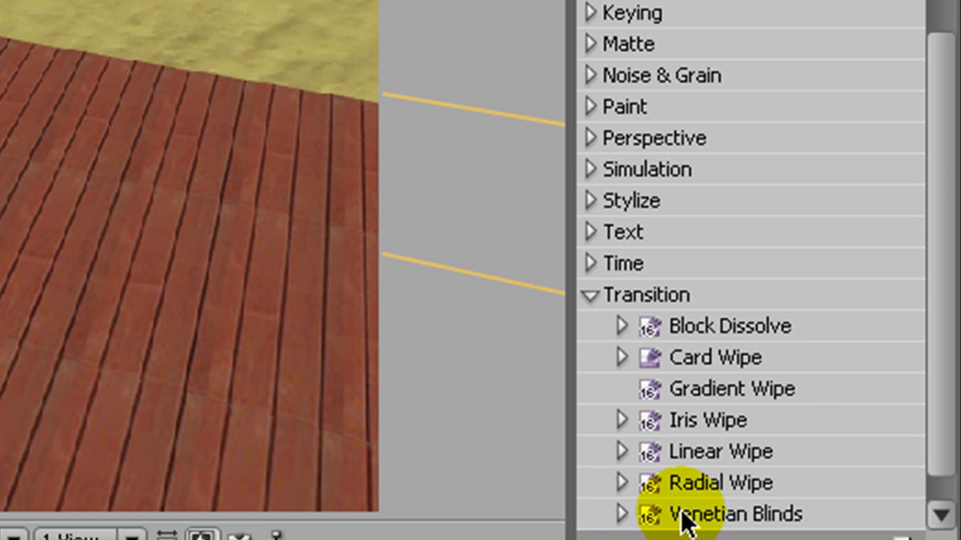
{"action": "left_click_drag", "start_coordinate": [699, 455], "coordinate": [365, 392]}
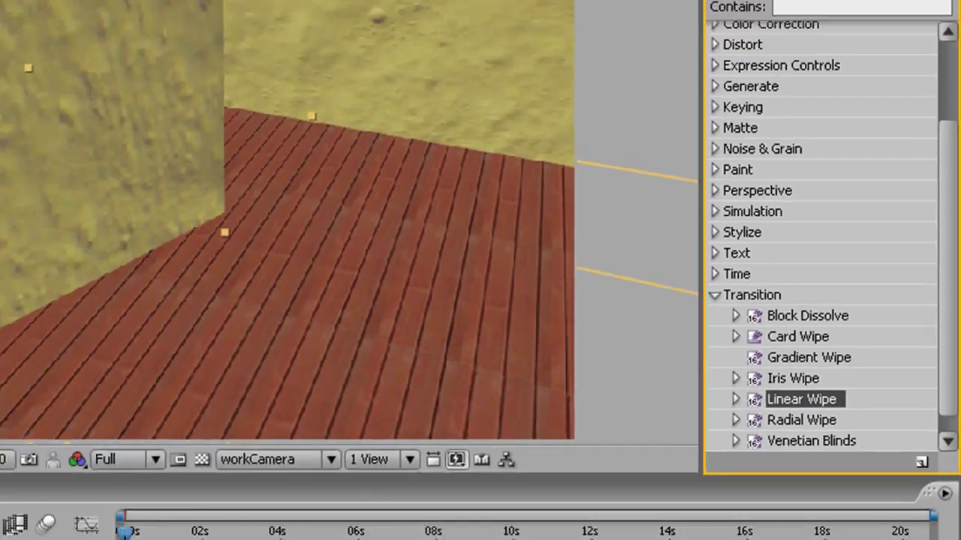
{"action": "left_click_drag", "start_coordinate": [0, 308], "coordinate": [146, 284]}
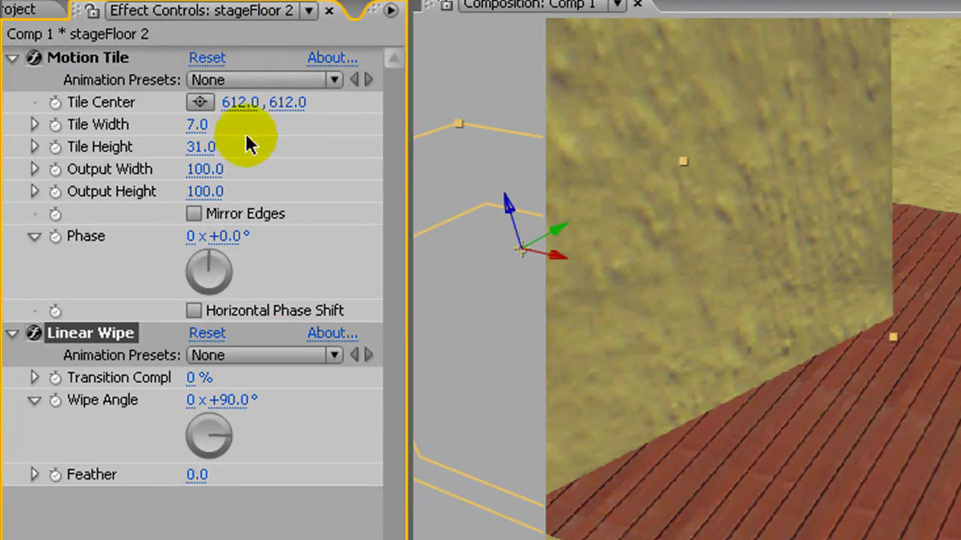
Step: Collapse the Motion Tile settings and compare the floor with that effect disabled and re-enabled
{"action": "left_click", "coordinate": [12, 60]}
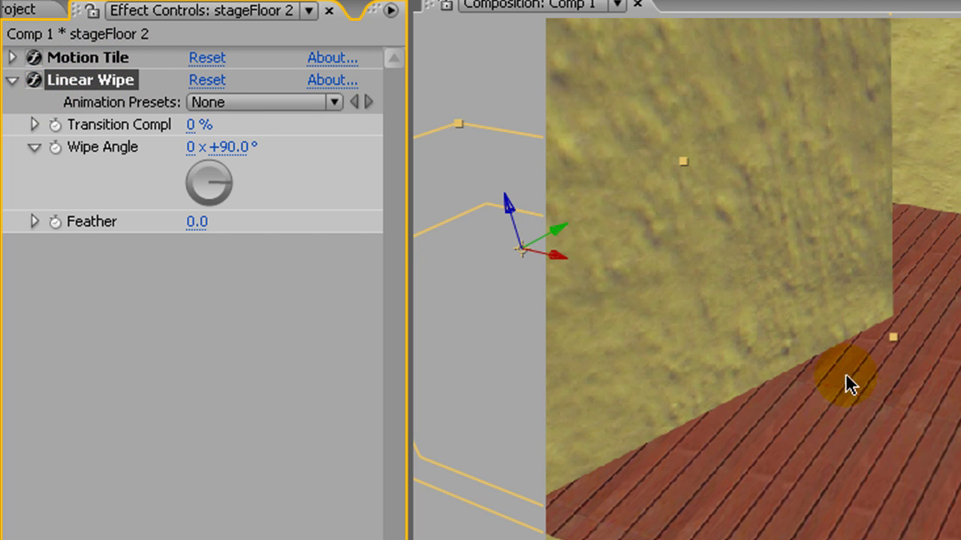
{"action": "left_click", "coordinate": [35, 58]}
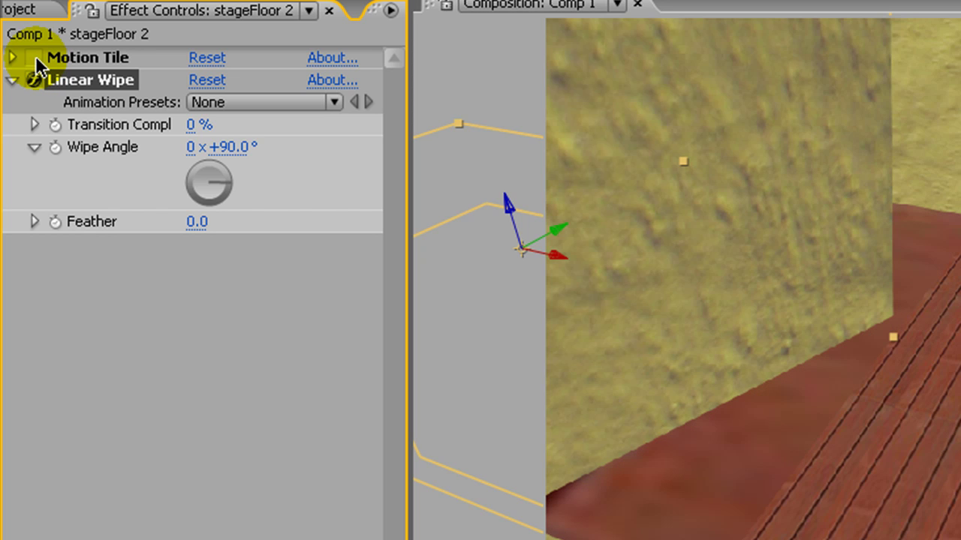
{"action": "left_click", "coordinate": [33, 58]}
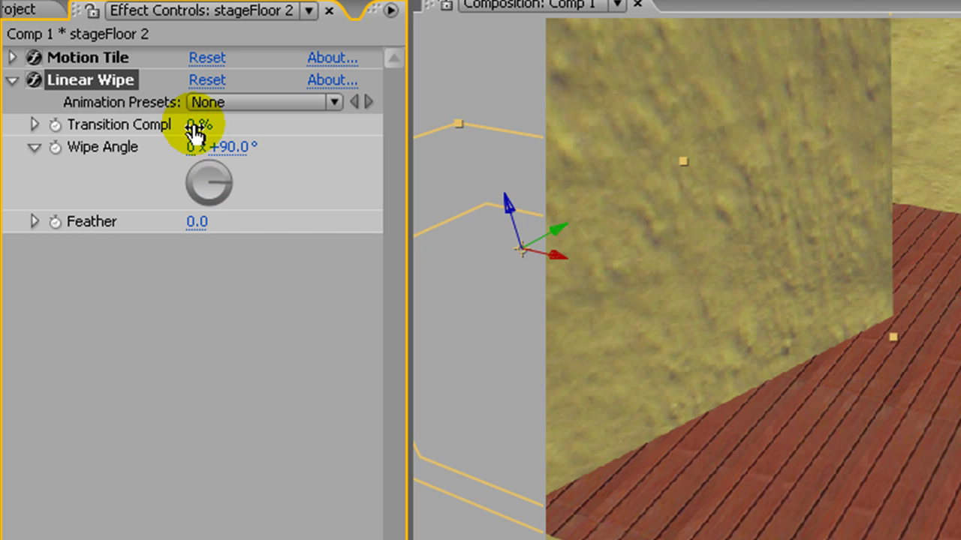
Step: Try a Linear Wipe angle of 180° on stageFloor 2 and adjust its Transition Completion
{"action": "left_click_drag", "start_coordinate": [194, 127], "coordinate": [86, 124]}
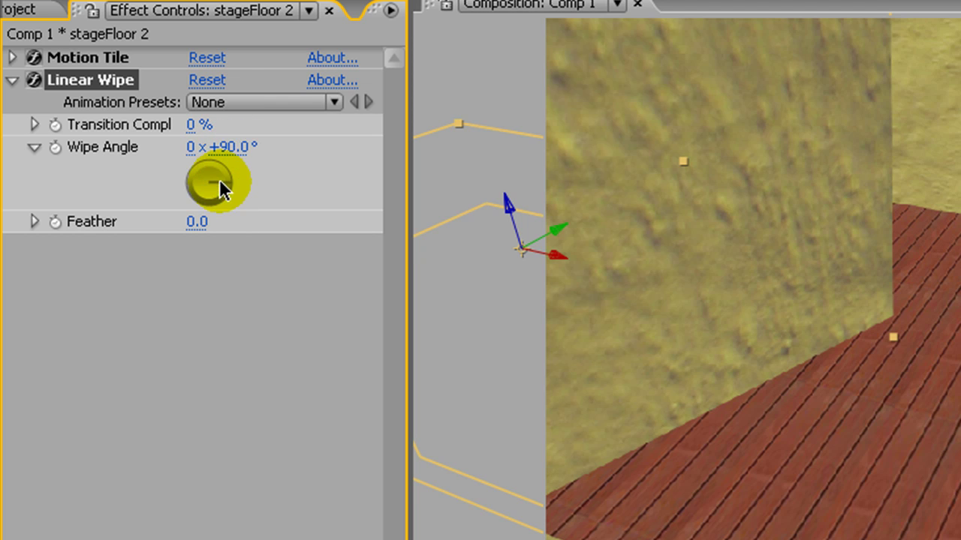
{"action": "left_click_drag", "start_coordinate": [221, 187], "coordinate": [225, 211]}
{"action": "left_click", "coordinate": [242, 148]}
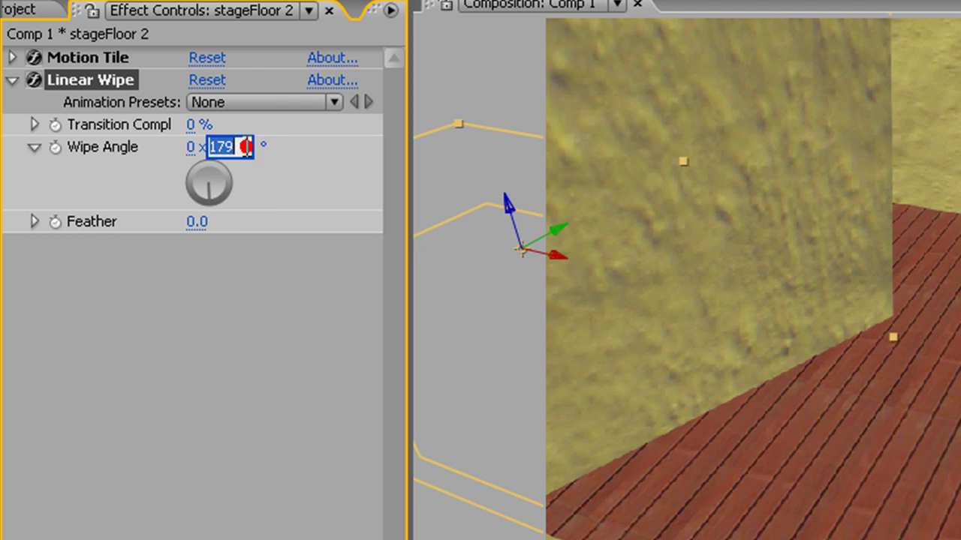
{"action": "type", "text": "180"}
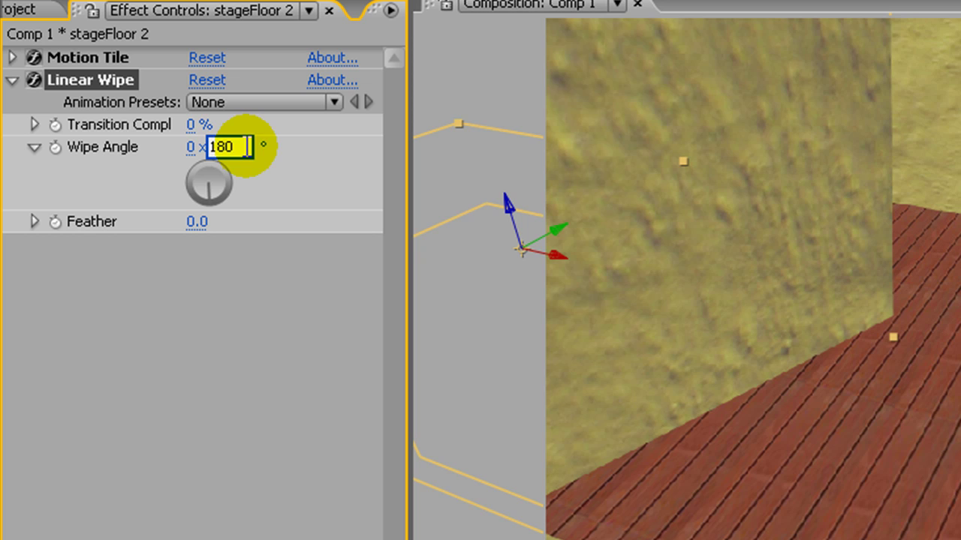
{"action": "key", "text": "Return"}
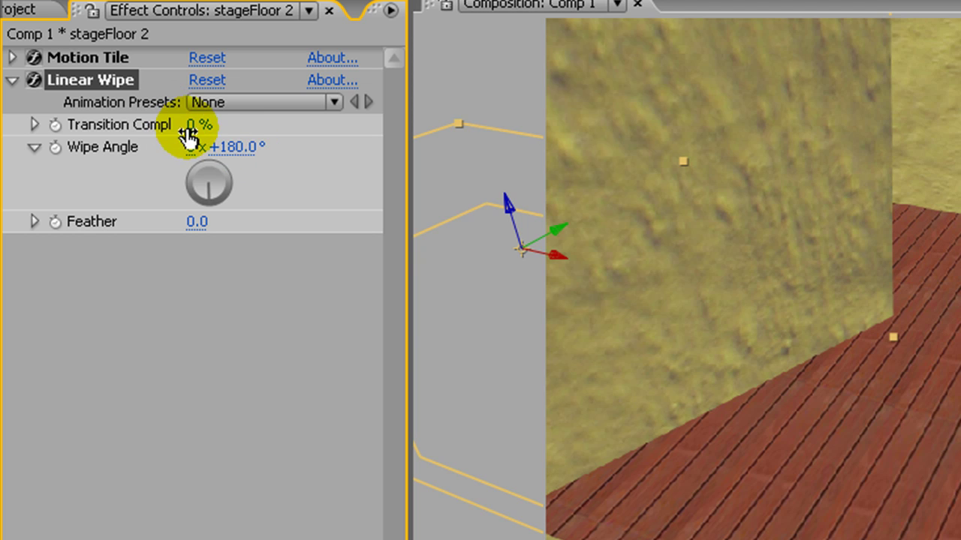
{"action": "left_click_drag", "start_coordinate": [188, 137], "coordinate": [161, 128]}
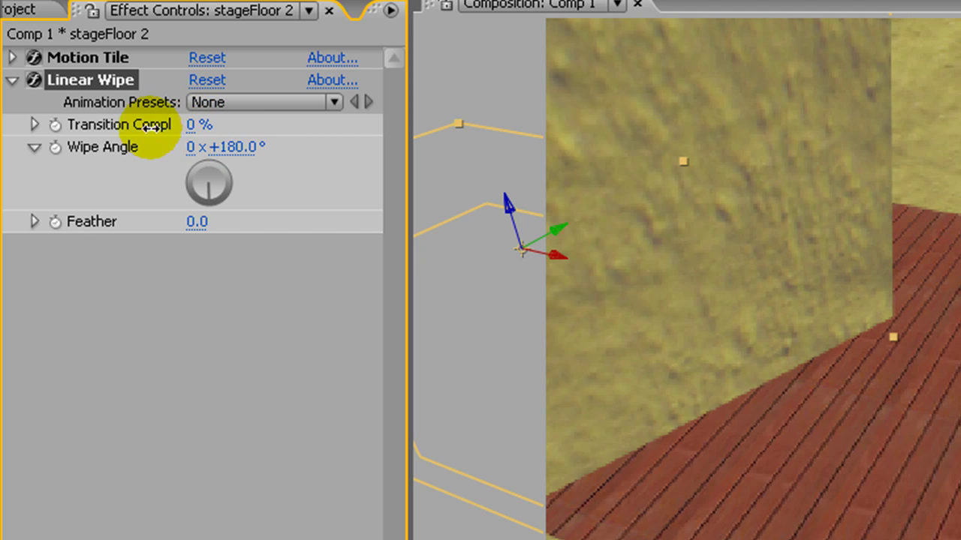
Step: Set the Linear Wipe angle on stageFloor 2 to 0° and its Transition Completion to 55%
{"action": "left_click", "coordinate": [243, 147]}
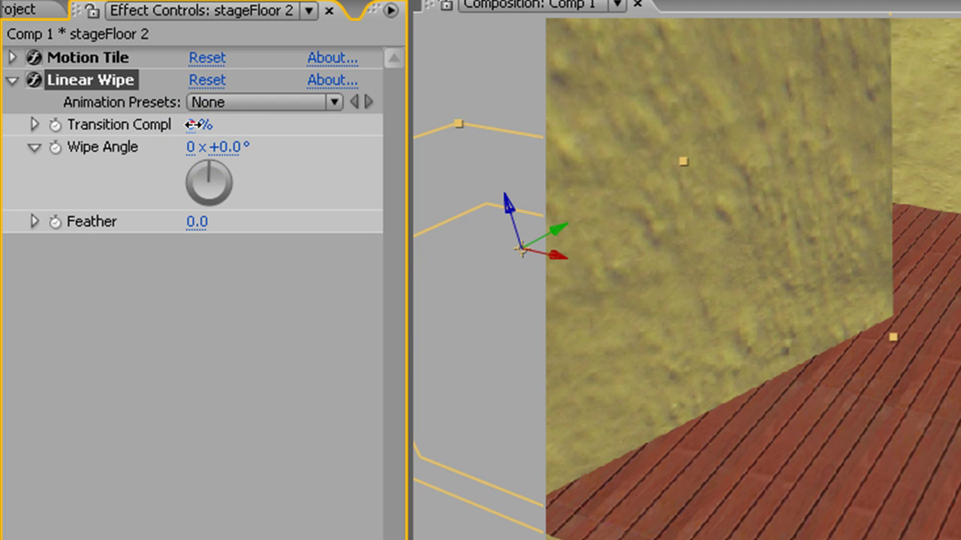
{"action": "left_click_drag", "start_coordinate": [193, 124], "coordinate": [256, 124]}
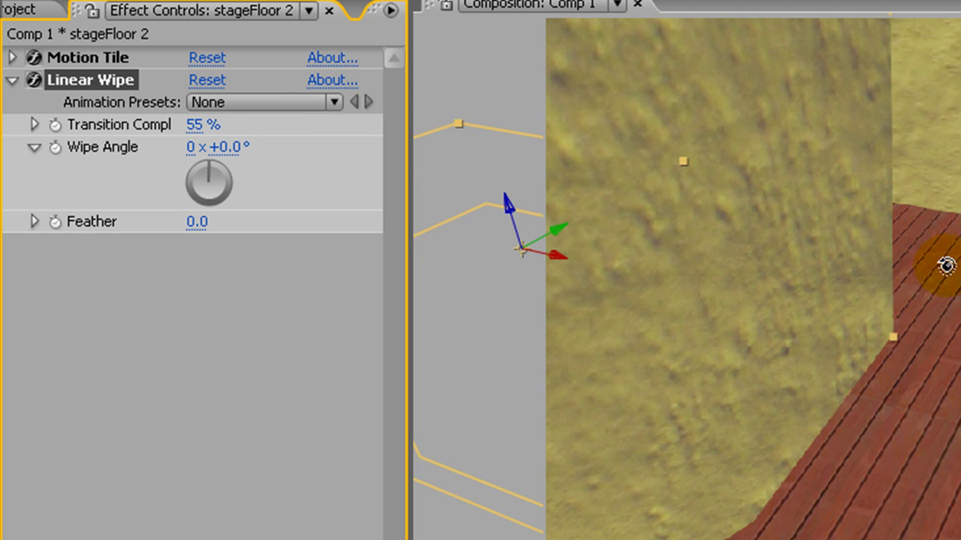
{"action": "left_click_drag", "start_coordinate": [731, 298], "coordinate": [560, 343]}
{"action": "left_click_drag", "start_coordinate": [923, 299], "coordinate": [676, 322]}
{"action": "left_click_drag", "start_coordinate": [643, 276], "coordinate": [707, 304]}
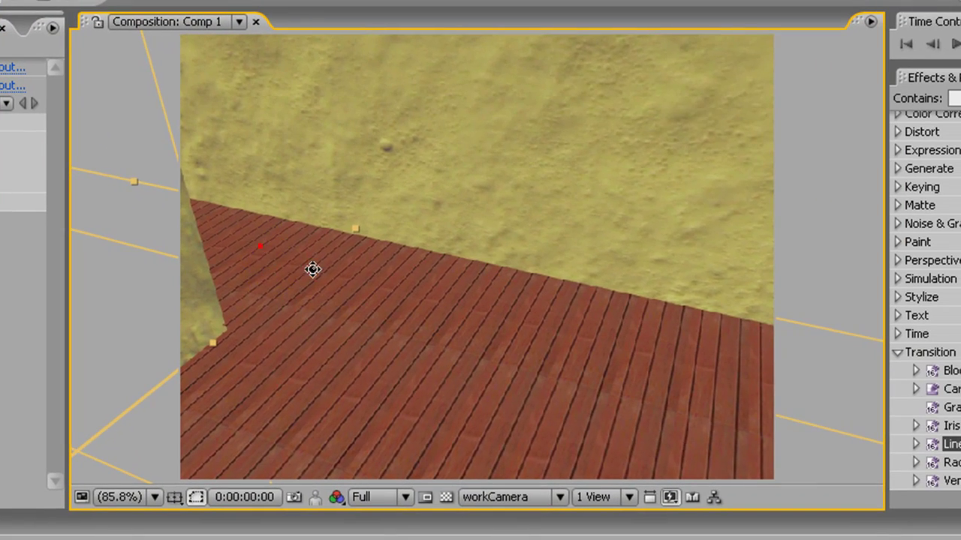
Step: Examine the trimmed floor extension beside and behind the left wall from several camera angles
{"action": "left_click_drag", "start_coordinate": [313, 269], "coordinate": [570, 392]}
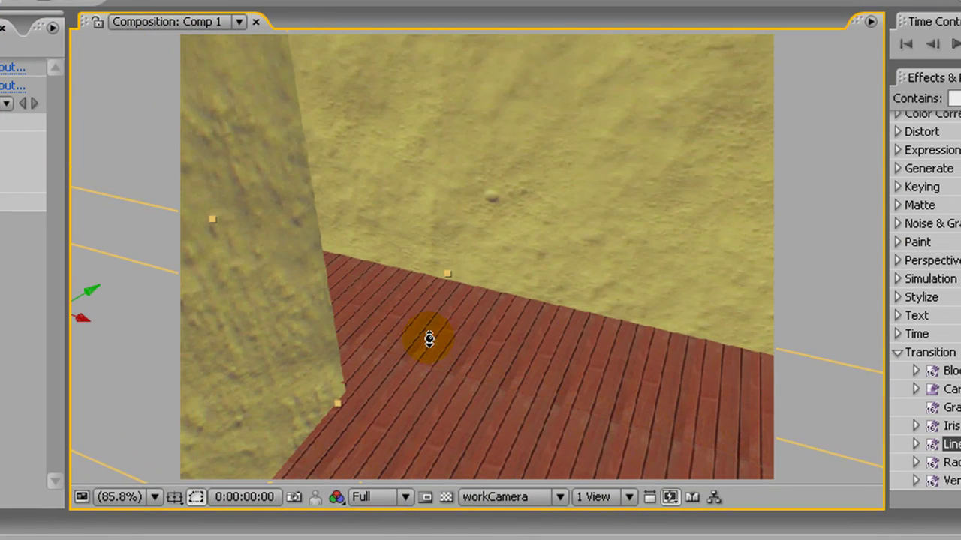
{"action": "mouse_move", "coordinate": [506, 337]}
{"action": "left_mouse_down"}
{"action": "mouse_move", "coordinate": [714, 337]}
{"action": "mouse_move", "coordinate": [602, 358]}
{"action": "left_mouse_up"}
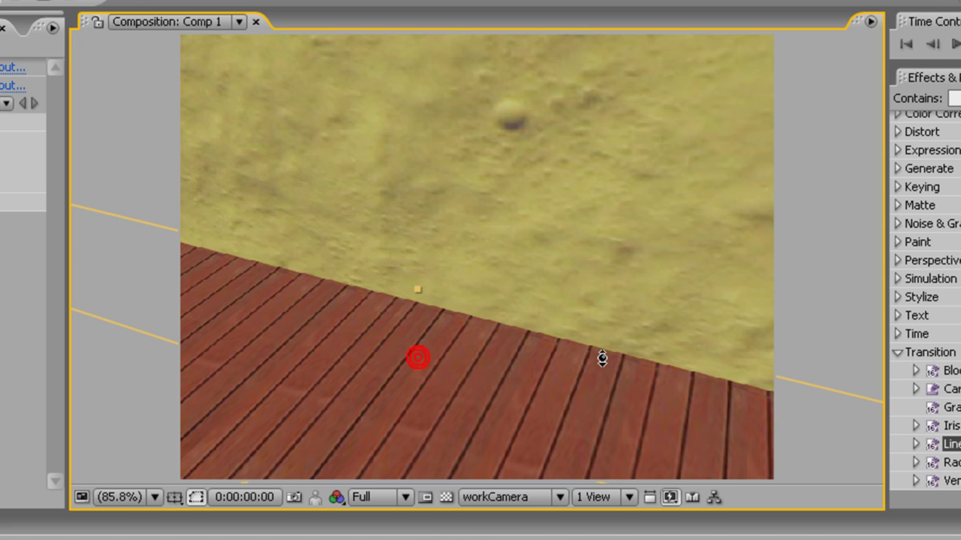
{"action": "left_click_drag", "start_coordinate": [544, 350], "coordinate": [429, 248]}
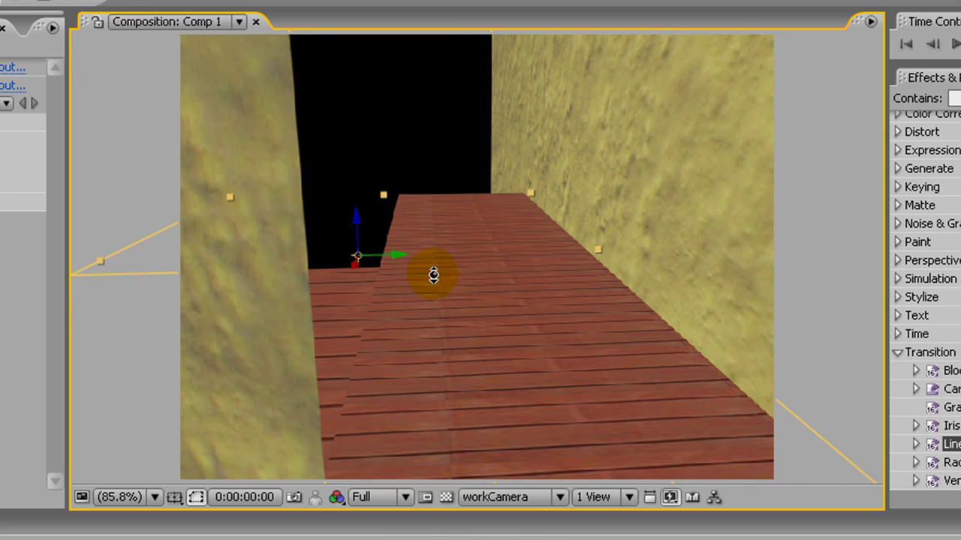
{"action": "left_click_drag", "start_coordinate": [496, 278], "coordinate": [222, 316]}
{"action": "left_click_drag", "start_coordinate": [377, 321], "coordinate": [618, 351]}
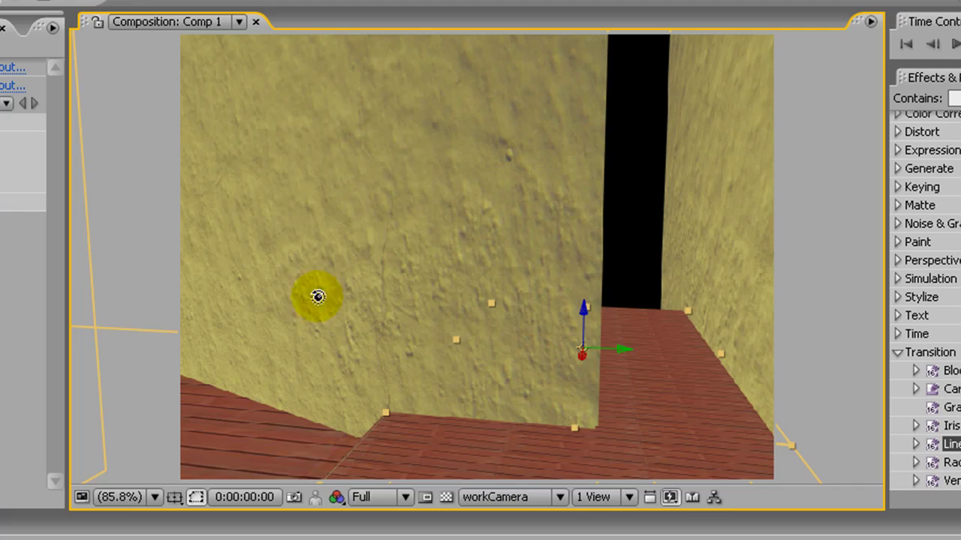
{"action": "left_click_drag", "start_coordinate": [301, 266], "coordinate": [246, 267]}
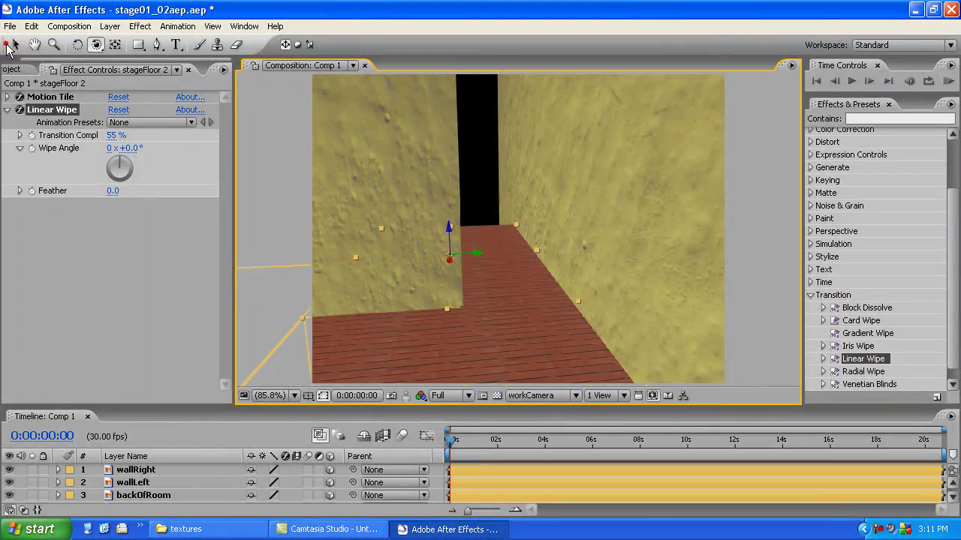
Step: Duplicate the stageFloor 2 layer in an enlarged timeline area and show the composition in two horizontal views
{"action": "left_click", "coordinate": [17, 46]}
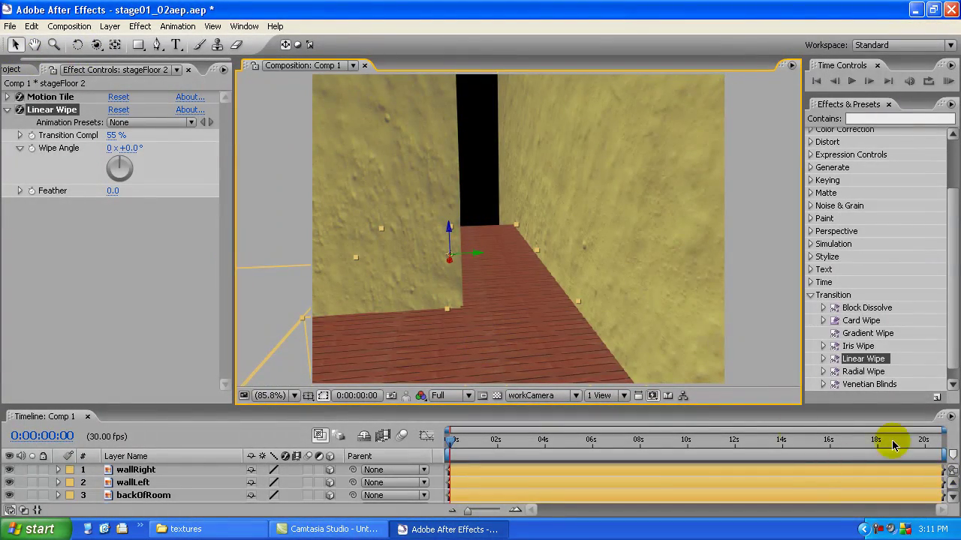
{"action": "left_click_drag", "start_coordinate": [769, 405], "coordinate": [769, 322]}
{"action": "left_click", "coordinate": [161, 458]}
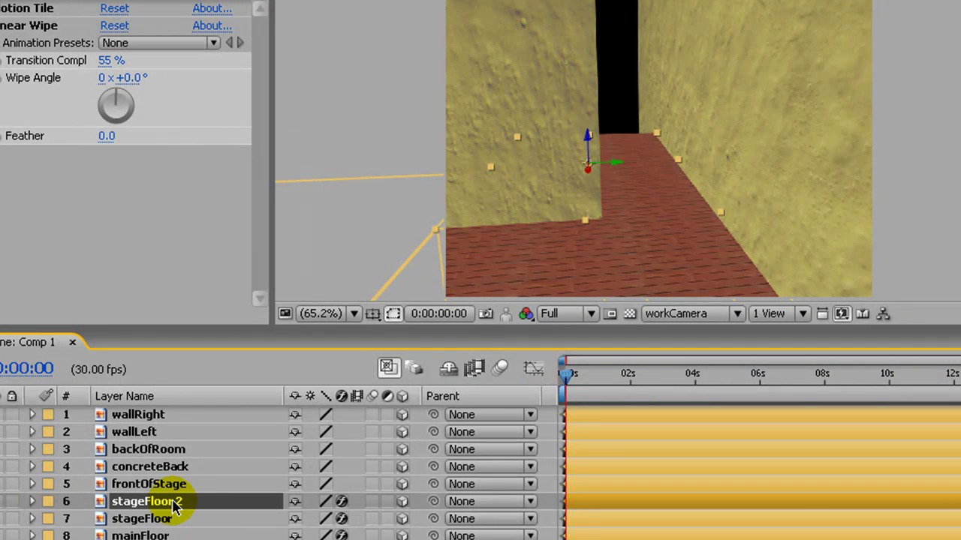
{"action": "key", "text": "ctrl+d"}
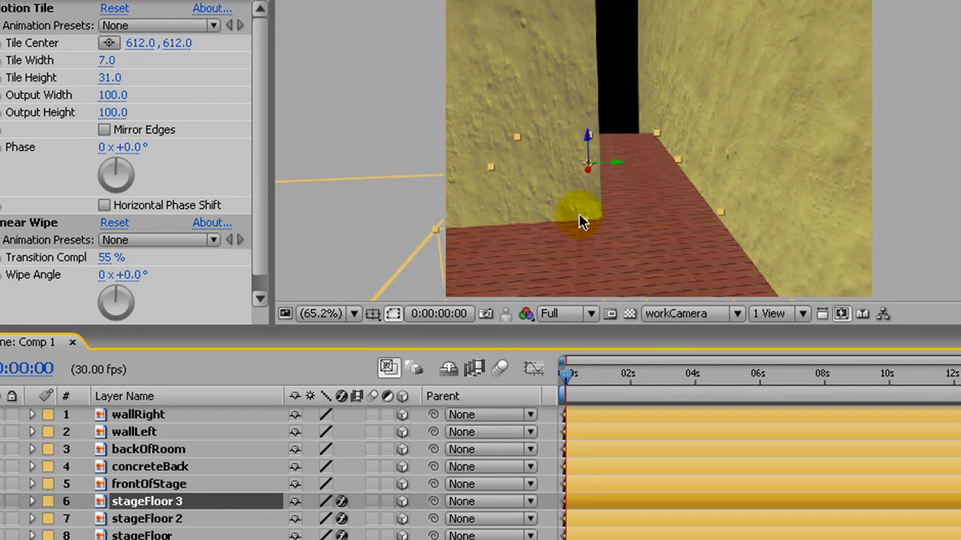
{"action": "left_click", "coordinate": [776, 315]}
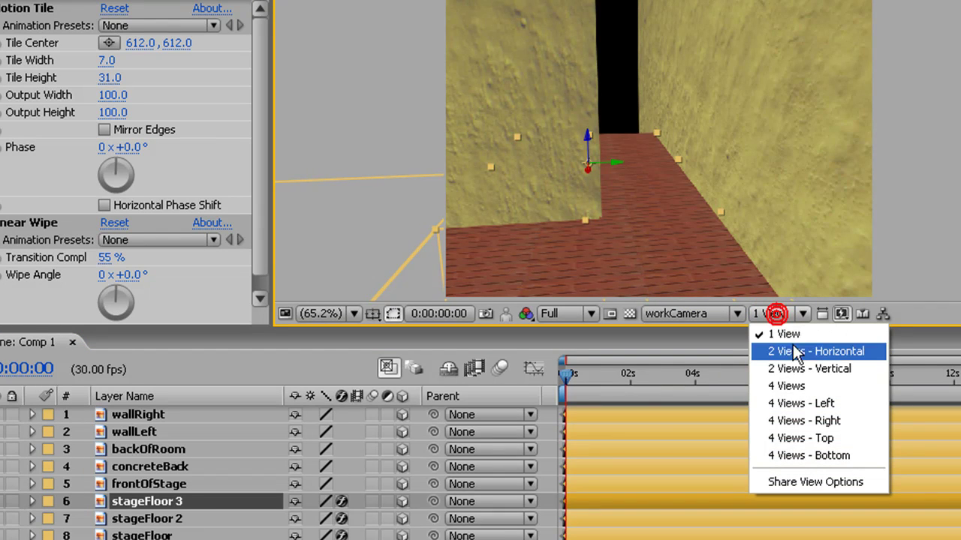
{"action": "left_click", "coordinate": [796, 350]}
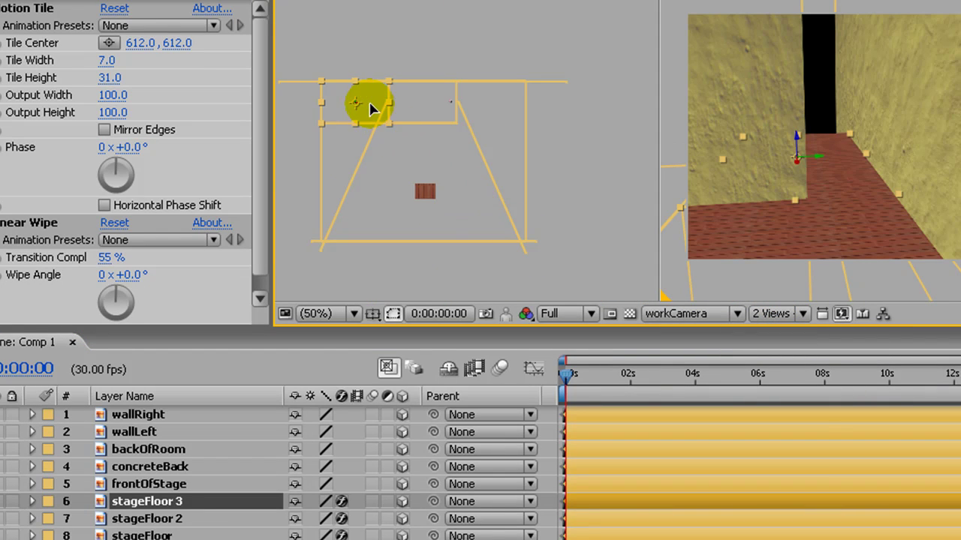
Step: Move the stageFloor 3 layer to the opposite side of the stage by setting its X position to 2400.7
{"action": "left_click_drag", "start_coordinate": [371, 105], "coordinate": [454, 103]}
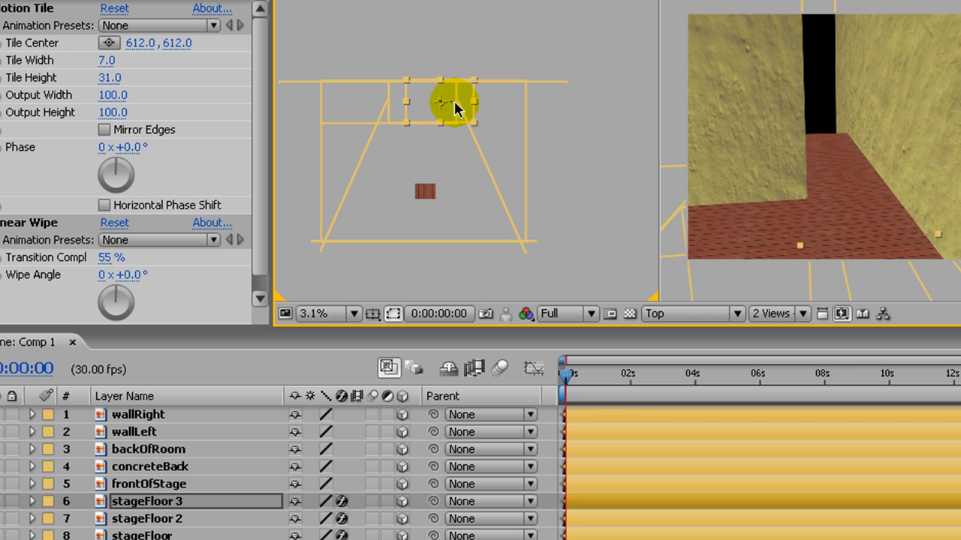
{"action": "key", "text": "ctrl+z"}
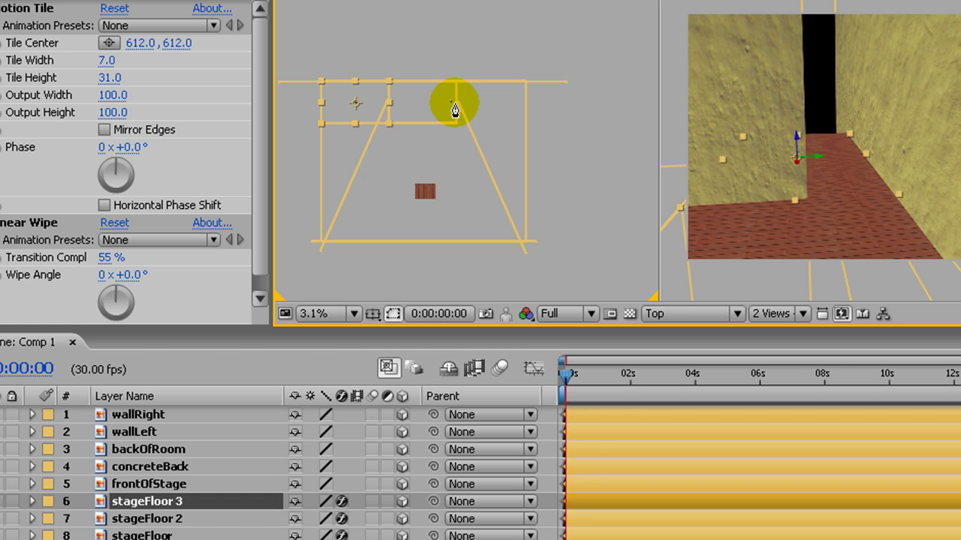
{"action": "left_click", "coordinate": [31, 501]}
{"action": "left_click", "coordinate": [48, 535]}
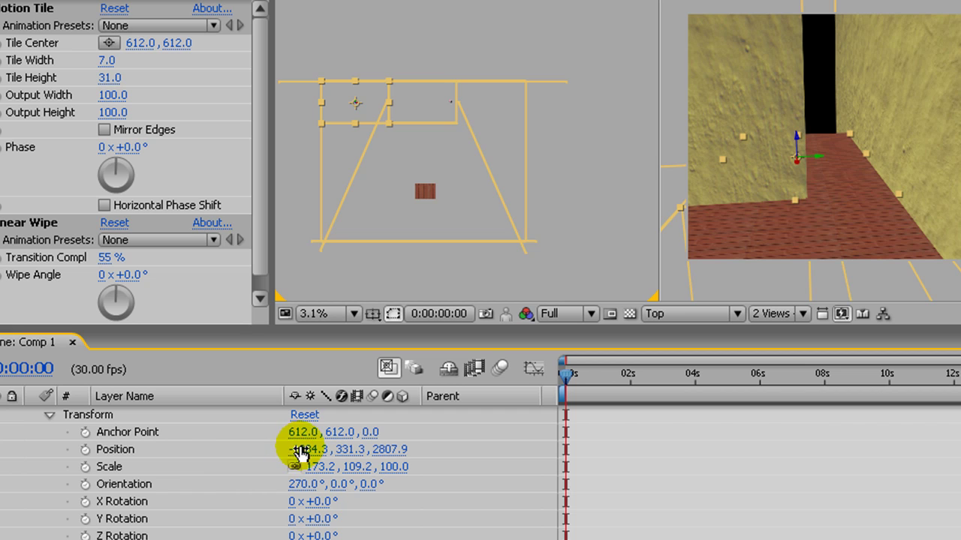
{"action": "left_click_drag", "start_coordinate": [299, 450], "coordinate": [893, 452]}
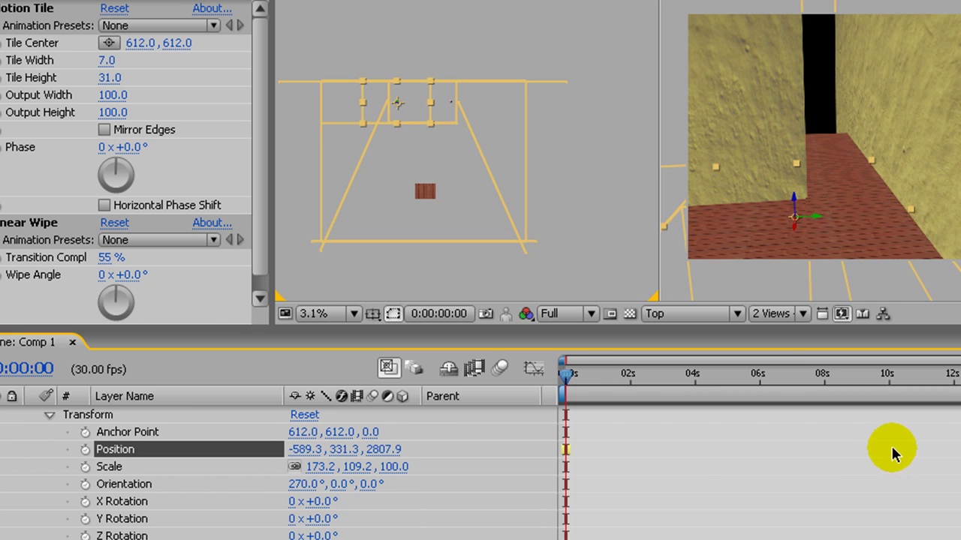
{"action": "left_click_drag", "start_coordinate": [300, 453], "coordinate": [600, 442]}
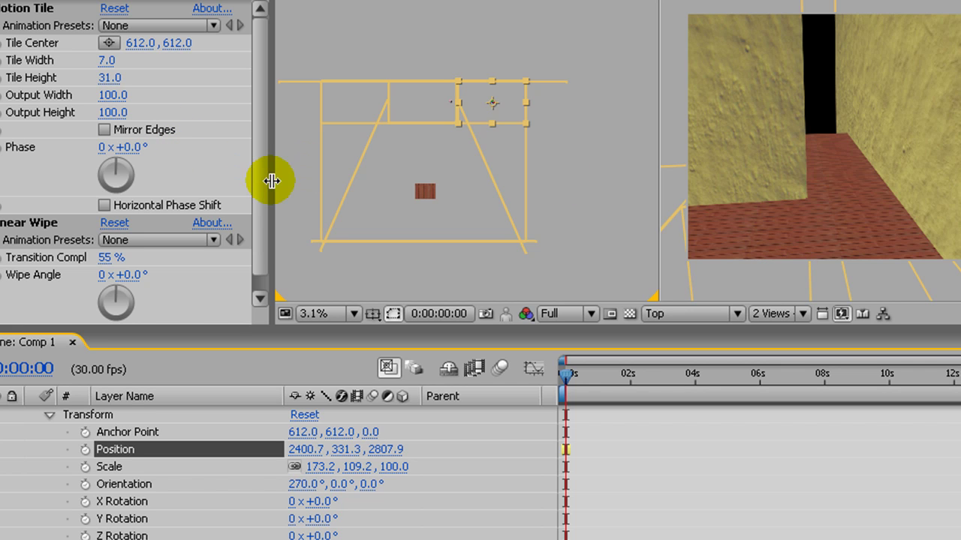
Step: Close the gap beside the stage by setting stageFloor 3's X position to 2350.7 and its Linear Wipe completion to 51%
{"action": "left_click_drag", "start_coordinate": [272, 181], "coordinate": [138, 178]}
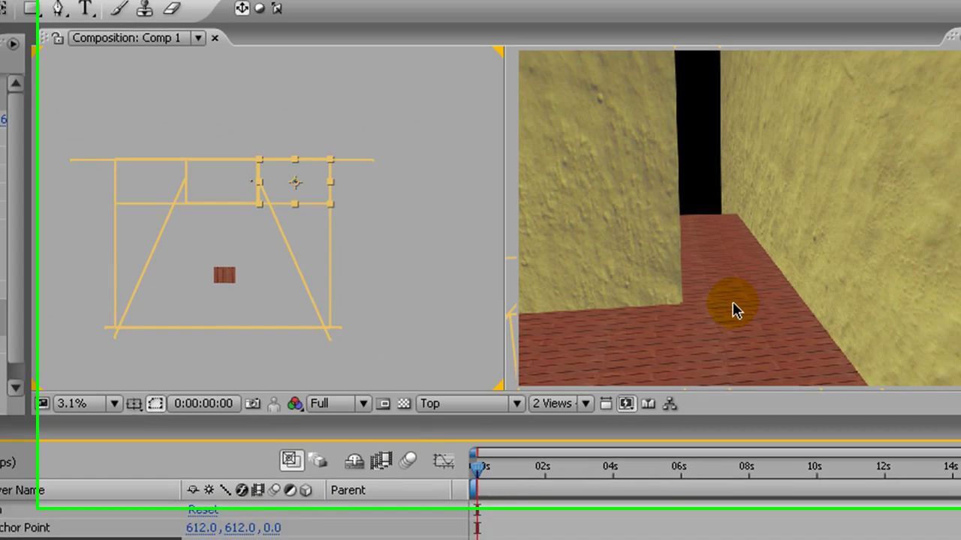
{"action": "key", "text": "c"}
{"action": "left_click_drag", "start_coordinate": [714, 334], "coordinate": [283, 207]}
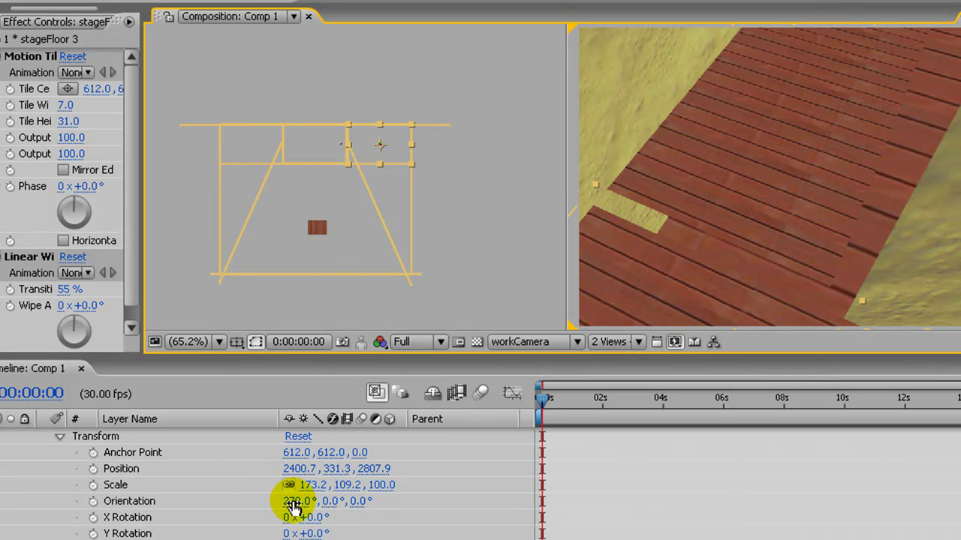
{"action": "left_click_drag", "start_coordinate": [293, 473], "coordinate": [259, 481]}
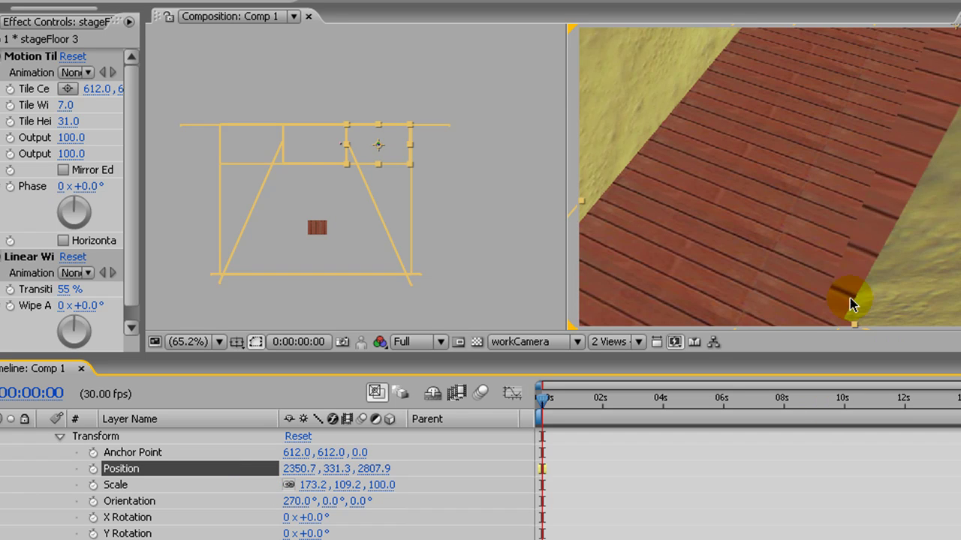
{"action": "left_click_drag", "start_coordinate": [68, 297], "coordinate": [66, 293]}
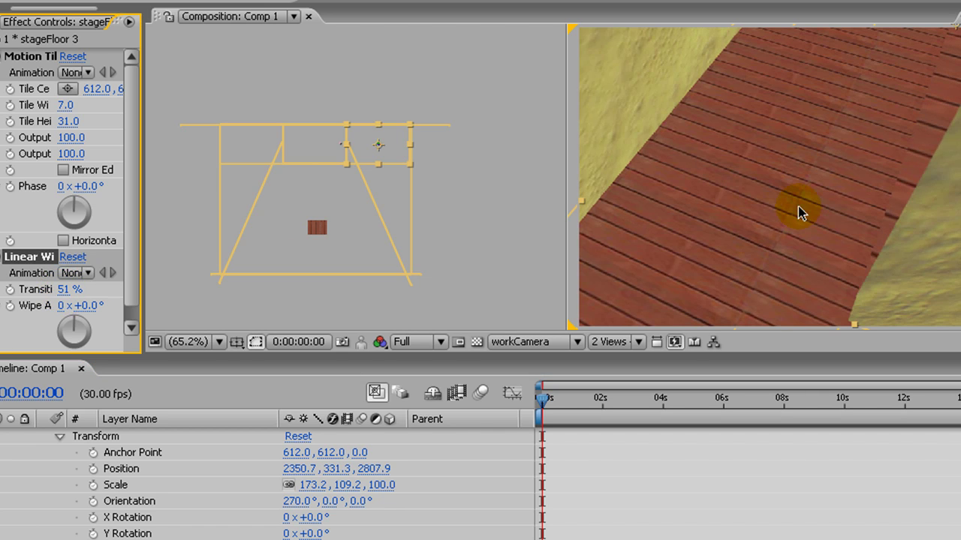
Step: Inspect the stage floor, its front edge and the surrounding walls from several camera angles and distances
{"action": "mouse_move", "coordinate": [814, 204]}
{"action": "left_mouse_down"}
{"action": "mouse_move", "coordinate": [517, 161]}
{"action": "mouse_move", "coordinate": [858, 67]}
{"action": "mouse_move", "coordinate": [802, 153]}
{"action": "mouse_move", "coordinate": [701, 144]}
{"action": "mouse_move", "coordinate": [847, 225]}
{"action": "mouse_move", "coordinate": [734, 218]}
{"action": "mouse_move", "coordinate": [838, 254]}
{"action": "left_mouse_up"}
{"action": "left_click_drag", "start_coordinate": [754, 188], "coordinate": [896, 239]}
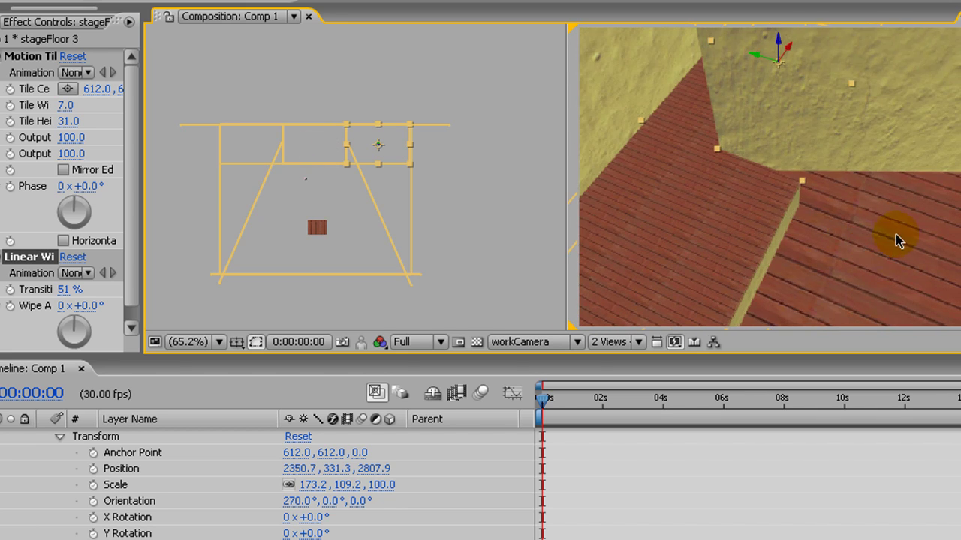
{"action": "mouse_move", "coordinate": [757, 186]}
{"action": "left_mouse_down"}
{"action": "mouse_move", "coordinate": [848, 199]}
{"action": "mouse_move", "coordinate": [951, 241]}
{"action": "mouse_move", "coordinate": [884, 223]}
{"action": "mouse_move", "coordinate": [694, 212]}
{"action": "left_mouse_up"}
{"action": "left_click_drag", "start_coordinate": [824, 236], "coordinate": [591, 198]}
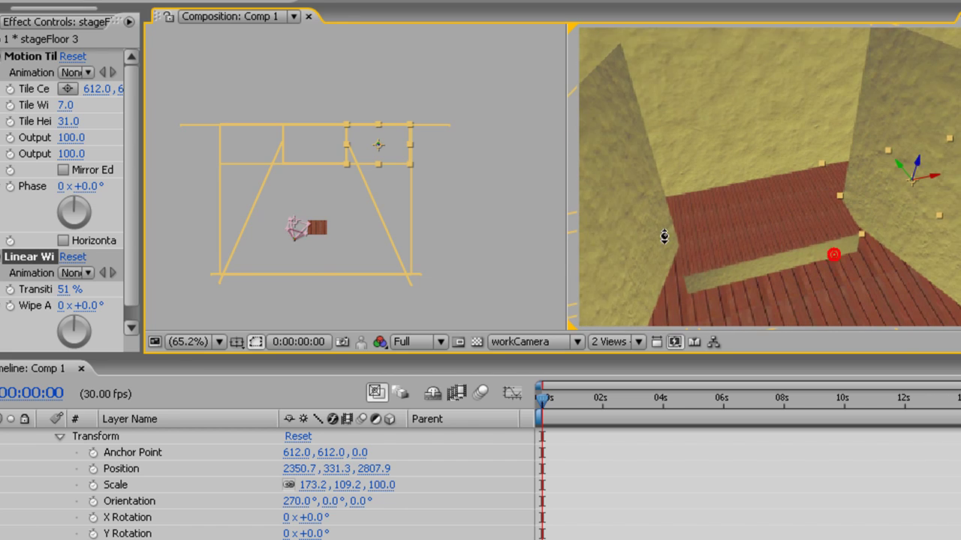
{"action": "left_click_drag", "start_coordinate": [664, 236], "coordinate": [647, 233]}
{"action": "left_click_drag", "start_coordinate": [899, 262], "coordinate": [759, 243]}
{"action": "key", "text": "c"}
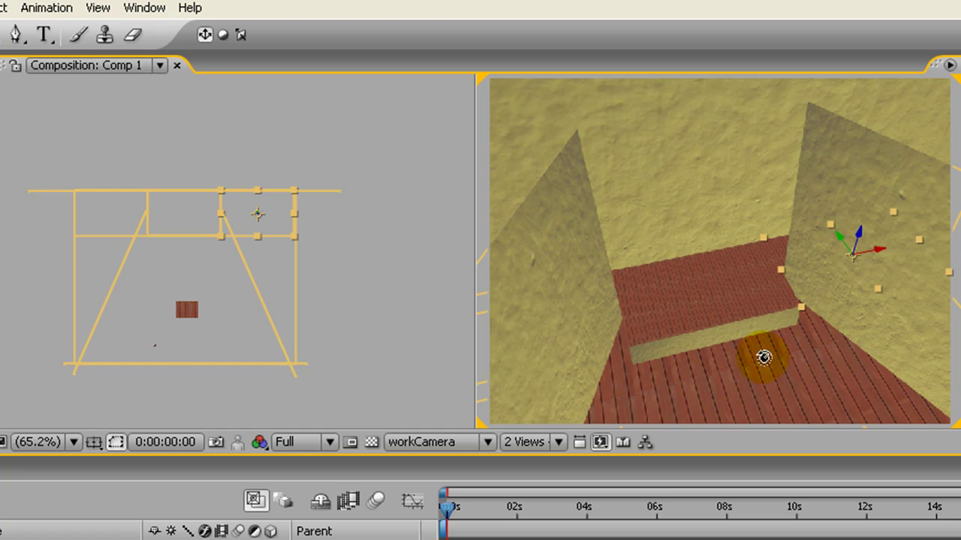
{"action": "mouse_move", "coordinate": [756, 353]}
{"action": "left_mouse_down"}
{"action": "mouse_move", "coordinate": [714, 190]}
{"action": "mouse_move", "coordinate": [729, 196]}
{"action": "left_mouse_up"}
{"action": "mouse_move", "coordinate": [802, 322]}
{"action": "left_mouse_down"}
{"action": "mouse_move", "coordinate": [714, 112]}
{"action": "mouse_move", "coordinate": [707, 185]}
{"action": "mouse_move", "coordinate": [776, 256]}
{"action": "mouse_move", "coordinate": [601, 251]}
{"action": "left_mouse_up"}
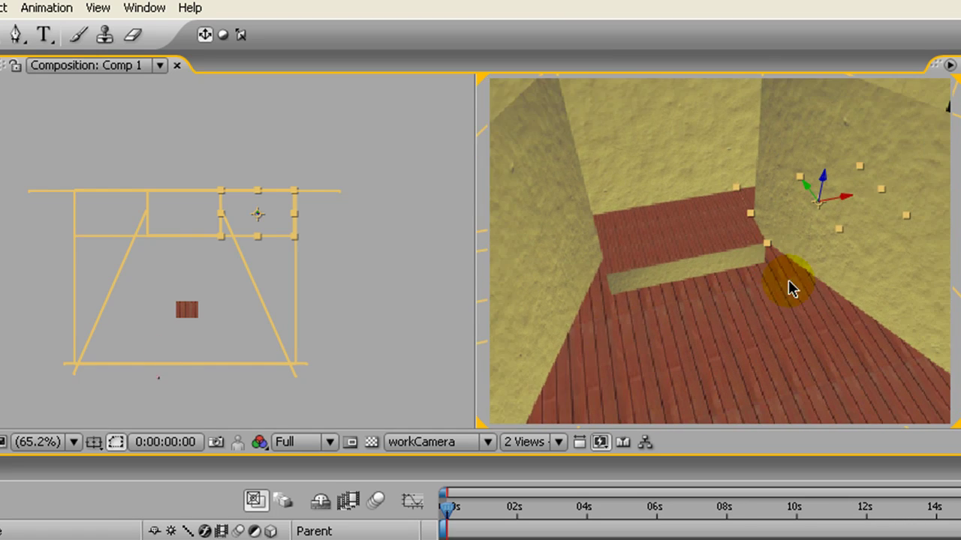
{"action": "left_click_drag", "start_coordinate": [798, 284], "coordinate": [582, 281]}
{"action": "left_click_drag", "start_coordinate": [646, 295], "coordinate": [778, 324]}
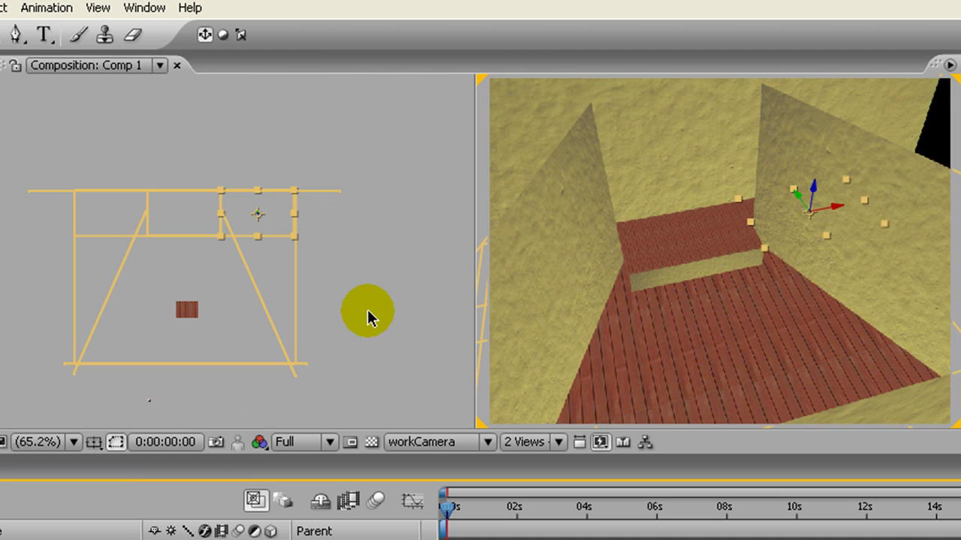
Step: Select the mainFloor layer and return the composition to a single, enlarged workCamera view
{"action": "left_click", "coordinate": [398, 295]}
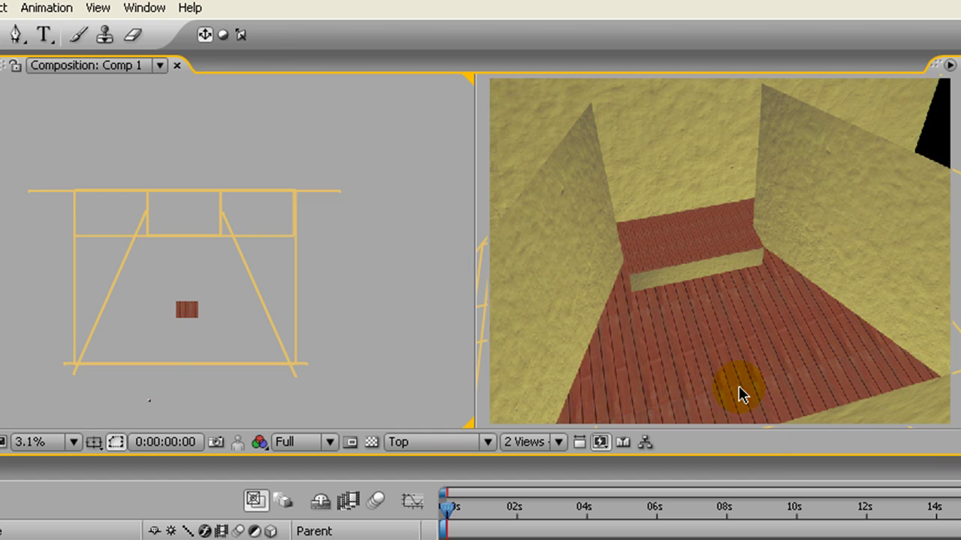
{"action": "left_click", "coordinate": [708, 327]}
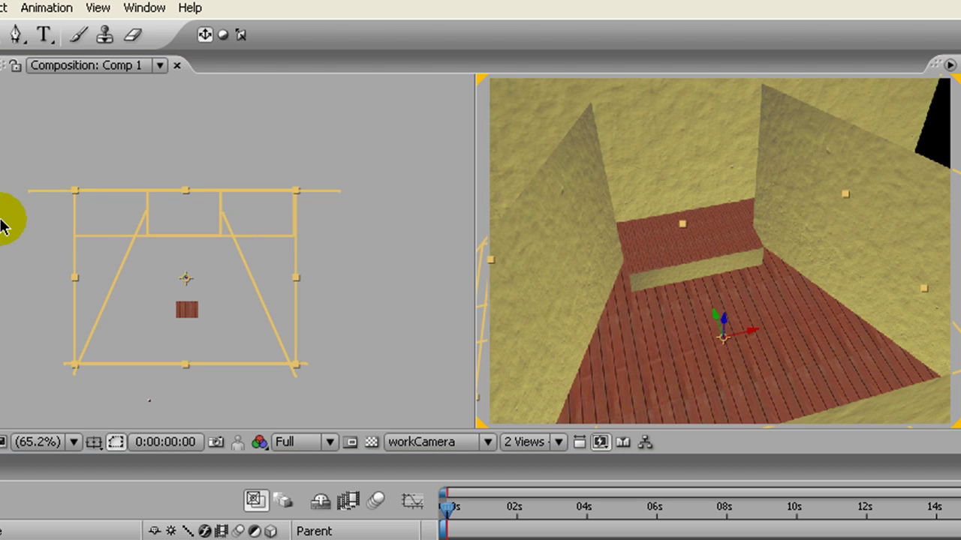
{"action": "left_click_drag", "start_coordinate": [2, 220], "coordinate": [75, 220]}
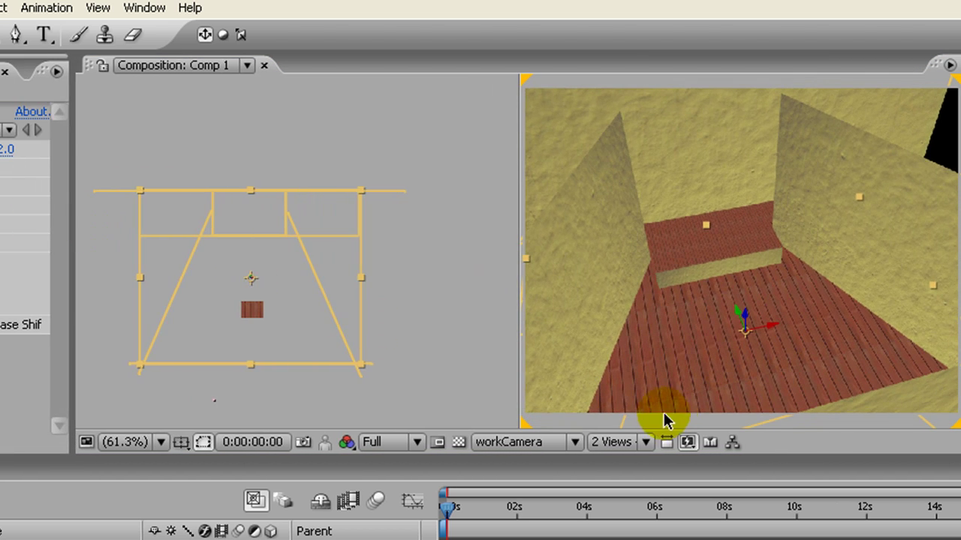
{"action": "left_click", "coordinate": [638, 441]}
{"action": "left_click", "coordinate": [627, 464]}
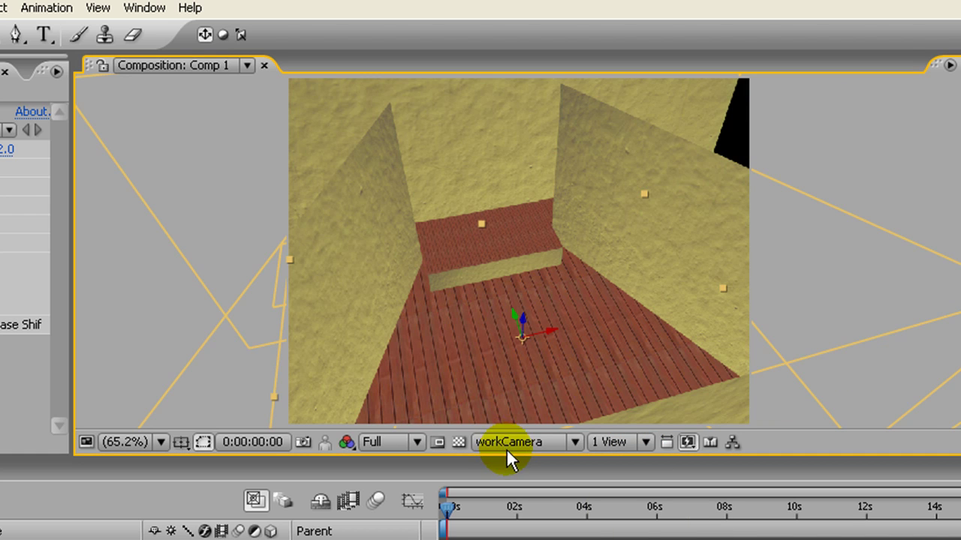
{"action": "left_click_drag", "start_coordinate": [505, 450], "coordinate": [515, 484]}
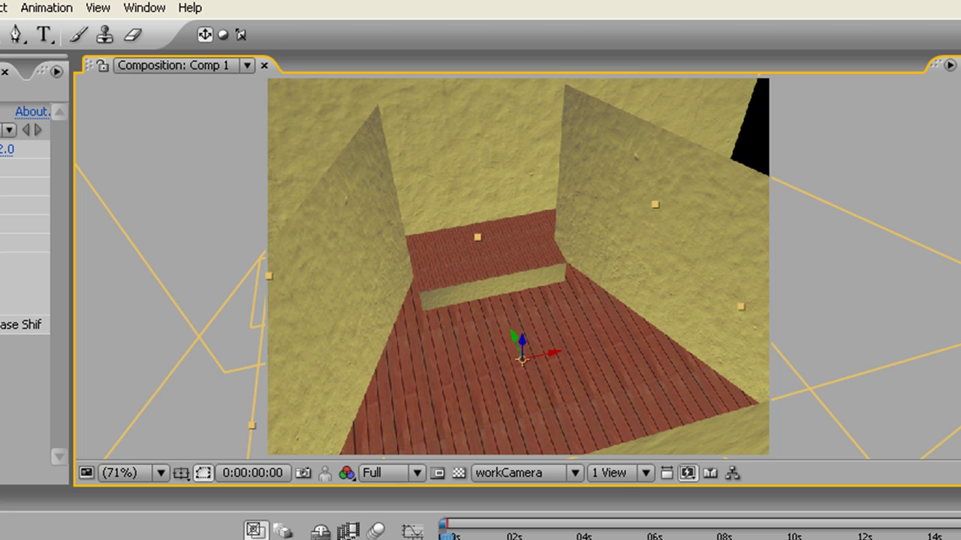
Step: Collapse mainFloor's Motion Tile settings and apply the Curves color correction effect to the layer
{"action": "left_click", "coordinate": [1, 111]}
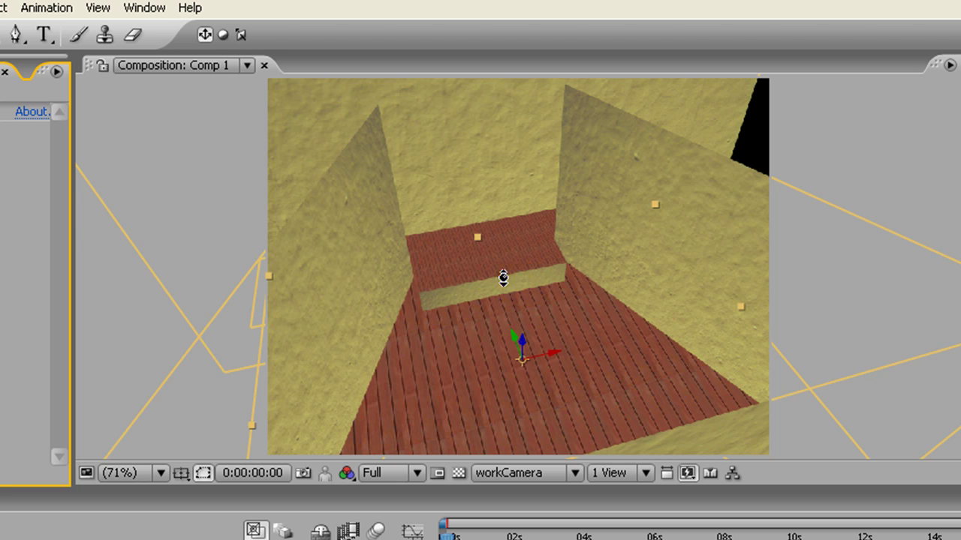
{"action": "left_click_drag", "start_coordinate": [697, 303], "coordinate": [767, 307]}
{"action": "left_click_drag", "start_coordinate": [576, 305], "coordinate": [411, 220]}
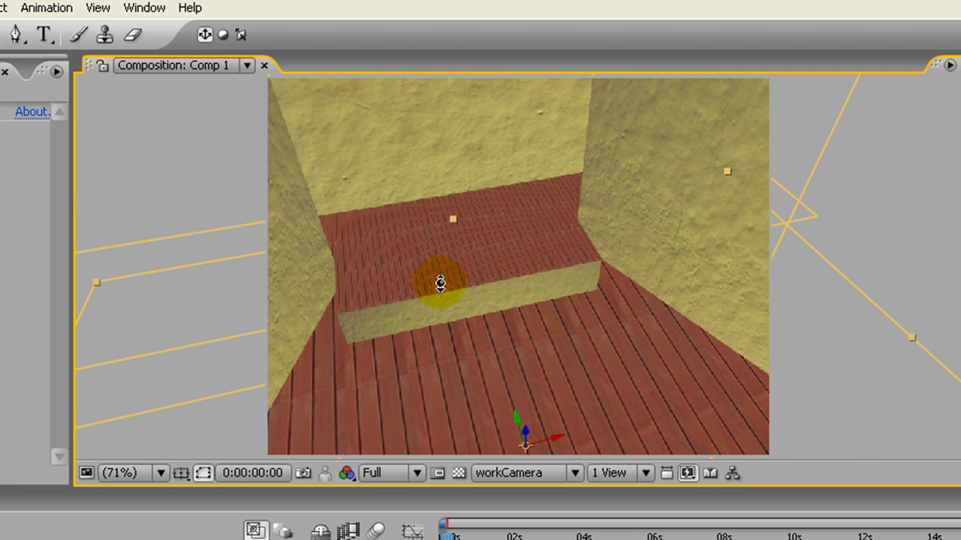
{"action": "left_click_drag", "start_coordinate": [502, 309], "coordinate": [193, 146]}
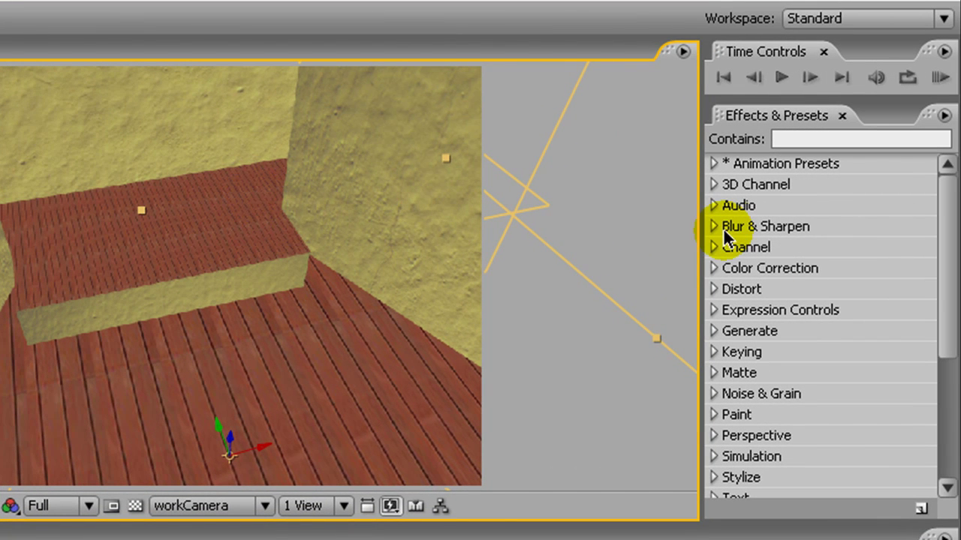
{"action": "left_click", "coordinate": [714, 270]}
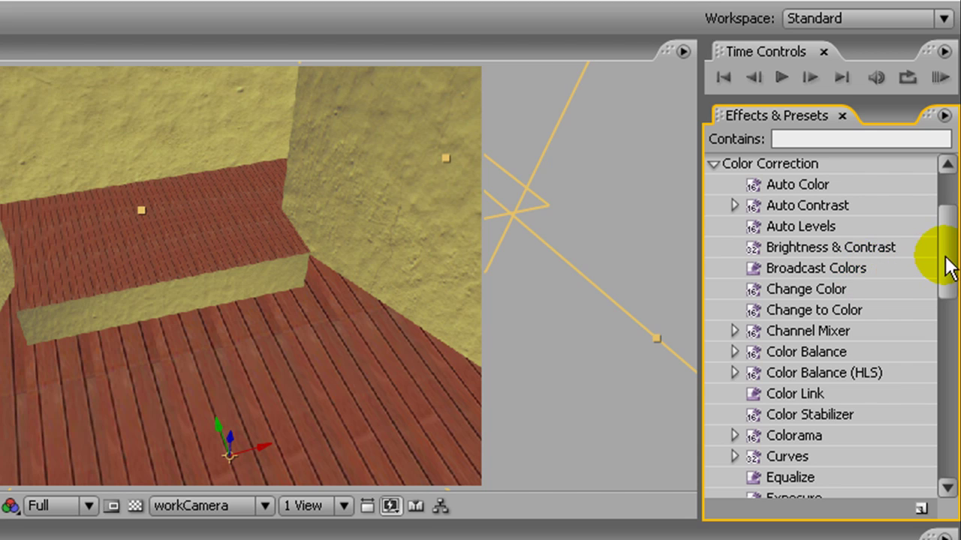
{"action": "left_click_drag", "start_coordinate": [950, 266], "coordinate": [950, 300]}
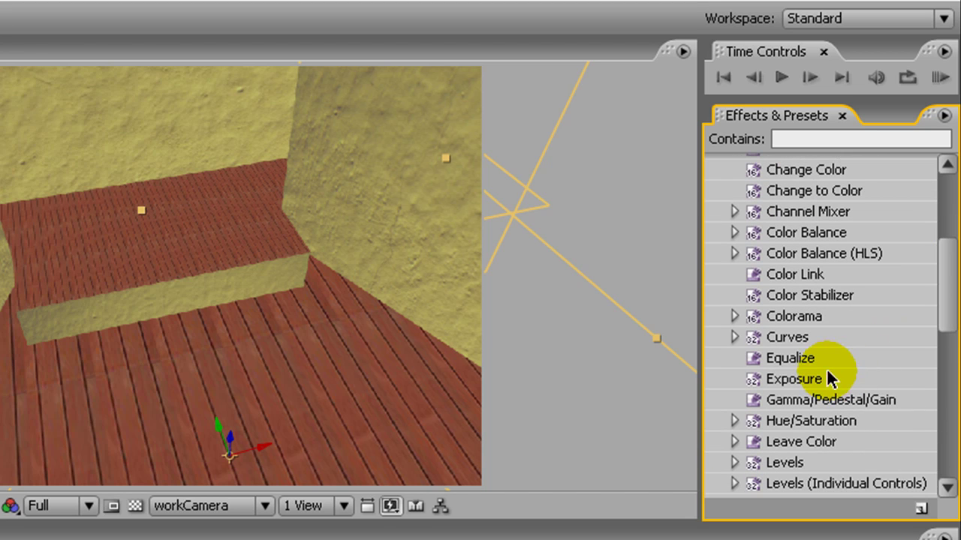
{"action": "left_click_drag", "start_coordinate": [785, 344], "coordinate": [203, 258]}
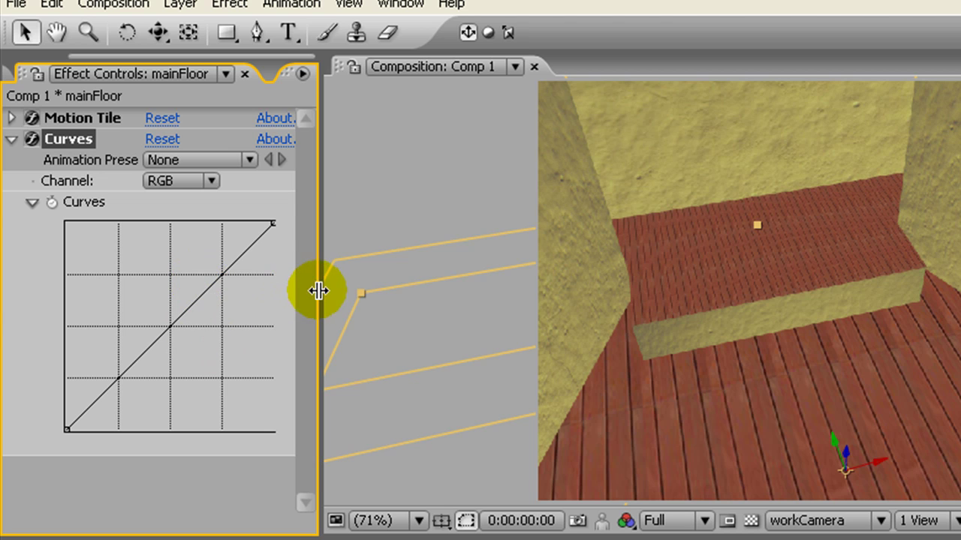
Step: Widen the effect settings area and darken mainFloor by bending the lower midtones of its RGB curve downward
{"action": "left_click_drag", "start_coordinate": [318, 290], "coordinate": [414, 286]}
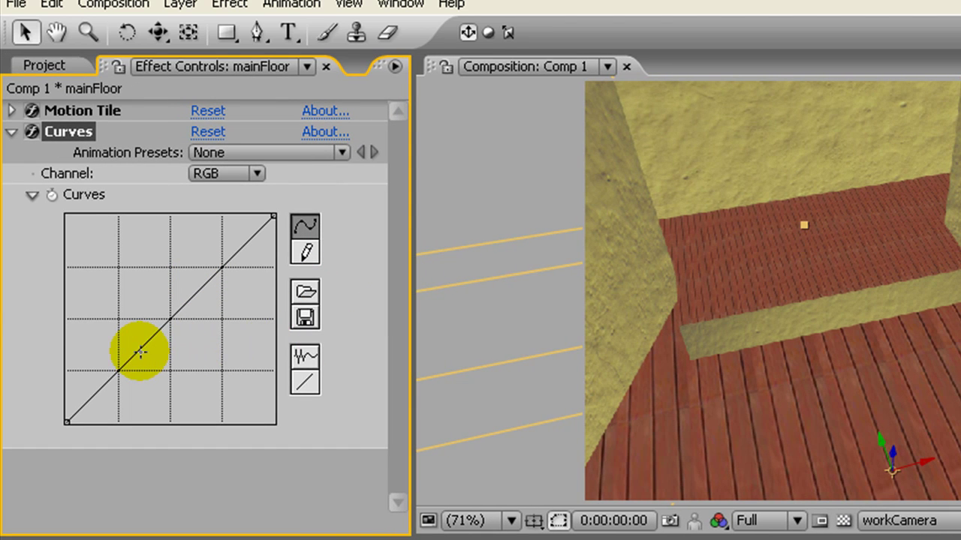
{"action": "left_click_drag", "start_coordinate": [137, 352], "coordinate": [151, 371]}
{"action": "left_click", "coordinate": [150, 368]}
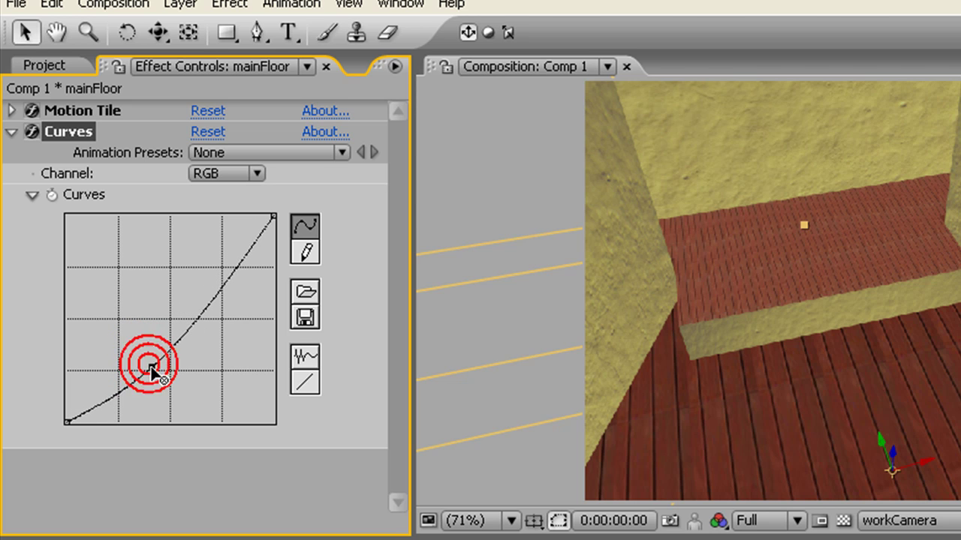
{"action": "left_click", "coordinate": [152, 369]}
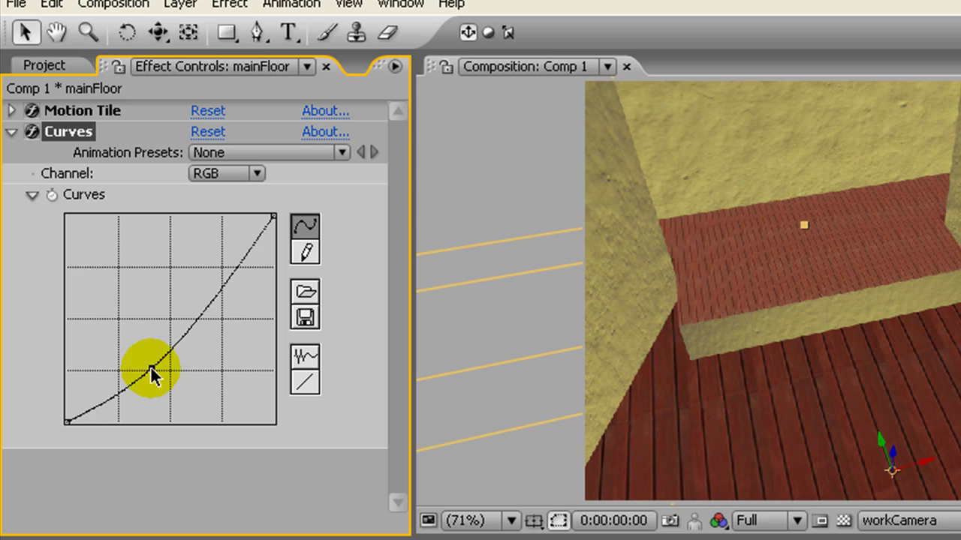
{"action": "left_click_drag", "start_coordinate": [151, 369], "coordinate": [155, 373]}
{"action": "left_click", "coordinate": [155, 372]}
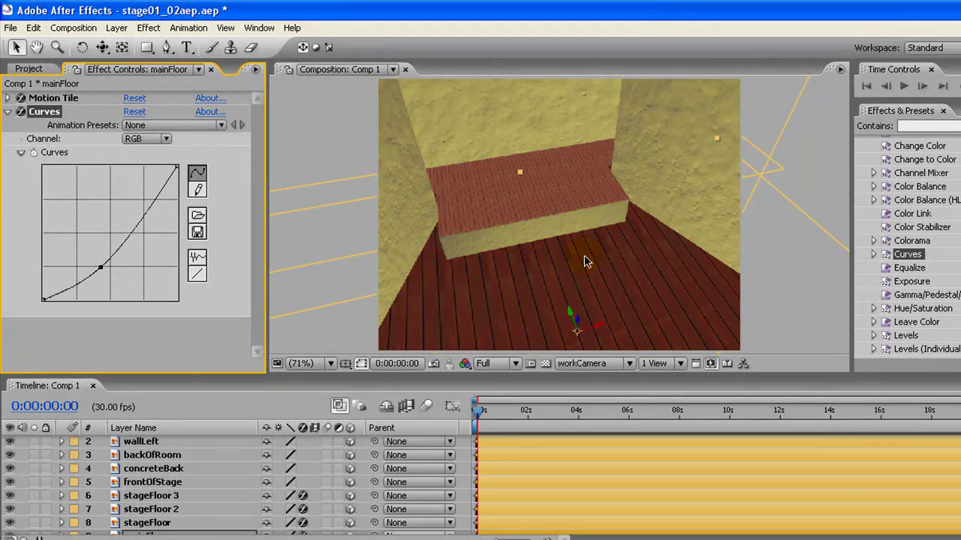
Step: Collapse mainFloor's Curves settings and apply the Curves effect to the wallRight layer
{"action": "left_click_drag", "start_coordinate": [587, 258], "coordinate": [678, 205]}
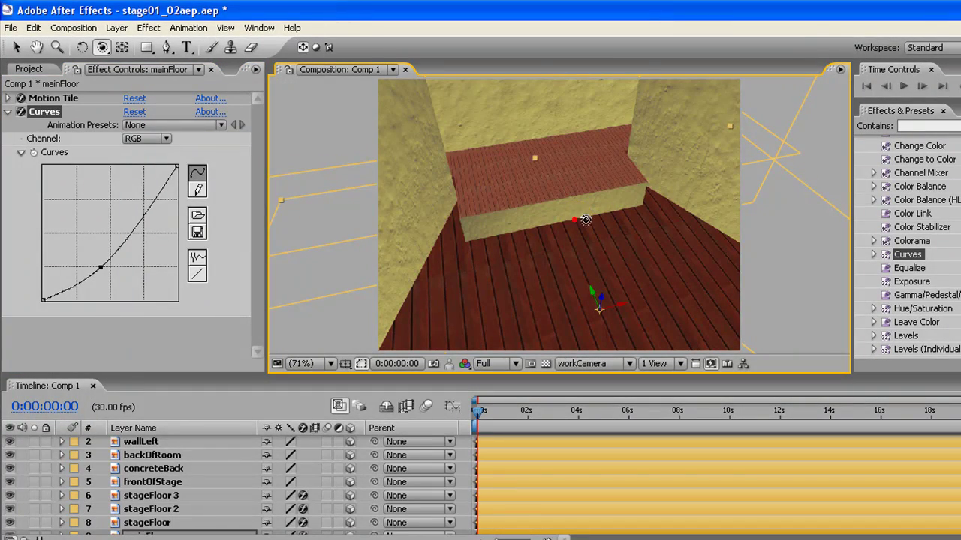
{"action": "left_click_drag", "start_coordinate": [586, 219], "coordinate": [582, 255]}
{"action": "left_click", "coordinate": [16, 48]}
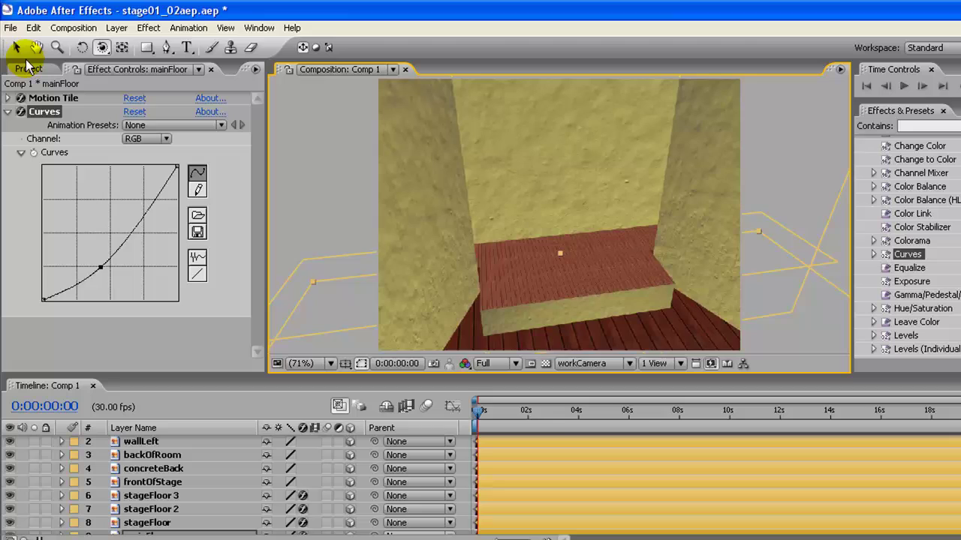
{"action": "left_click", "coordinate": [7, 112]}
{"action": "scroll", "coordinate": [481, 486], "scroll_direction": "down", "scroll_amount": 2}
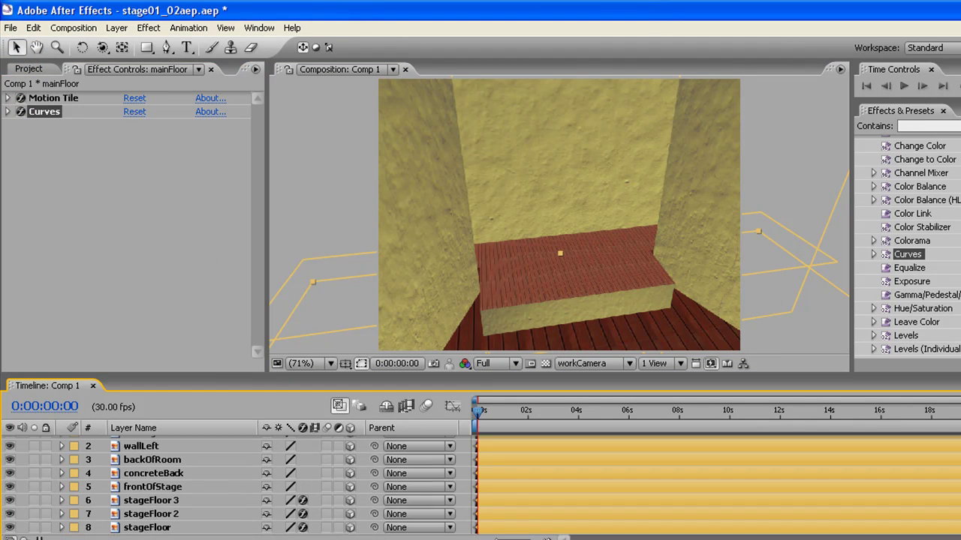
{"action": "scroll", "coordinate": [480, 486], "scroll_direction": "up", "scroll_amount": 1}
{"action": "scroll", "coordinate": [480, 486], "scroll_direction": "down", "scroll_amount": 1}
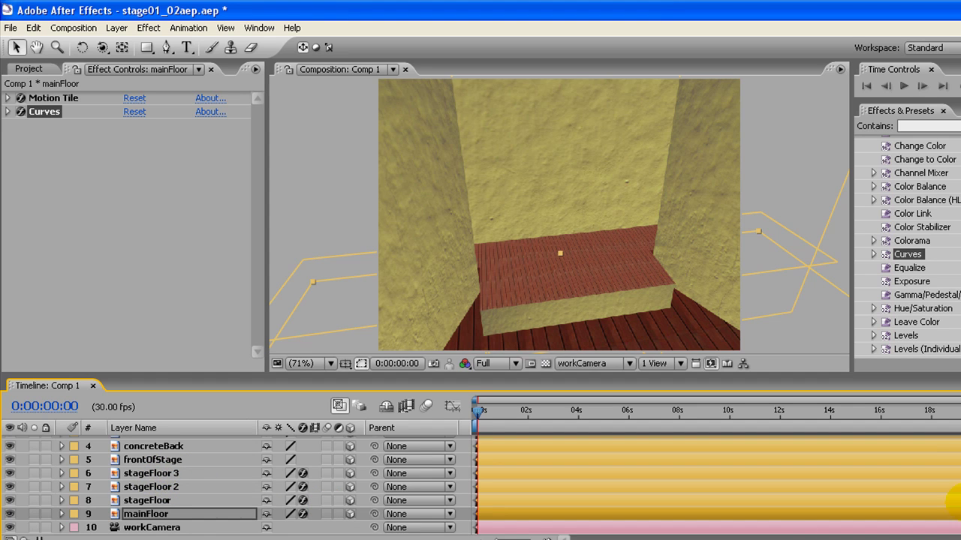
{"action": "scroll", "coordinate": [481, 485], "scroll_direction": "up", "scroll_amount": 3}
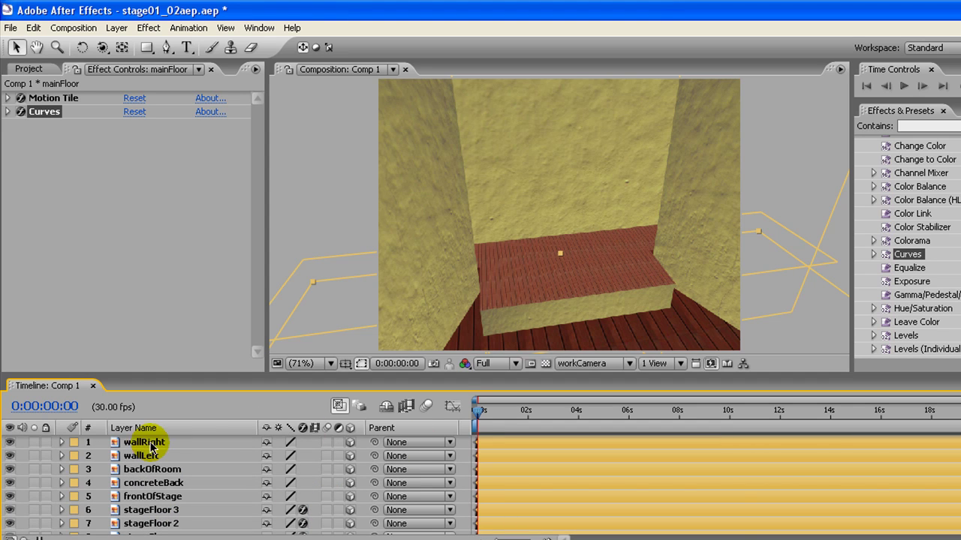
{"action": "left_click", "coordinate": [153, 443]}
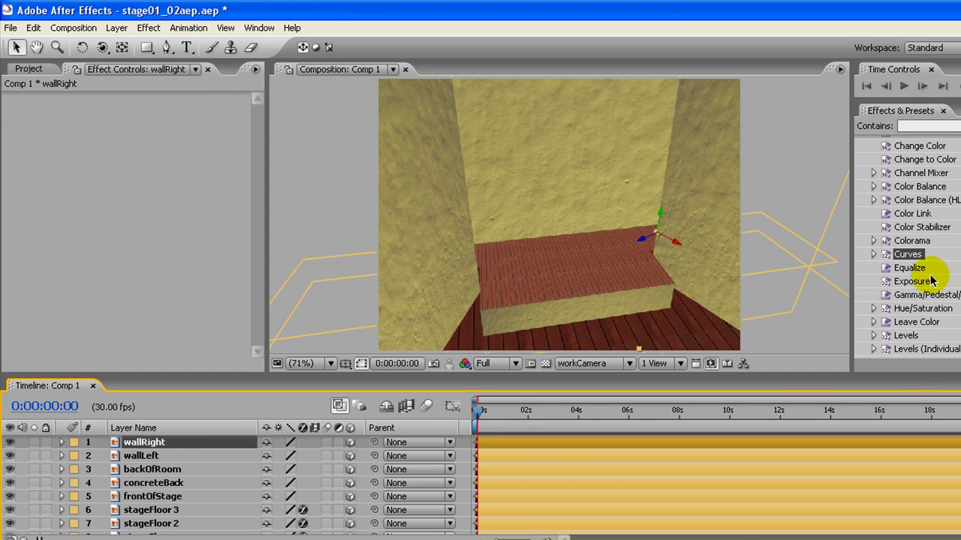
{"action": "left_click_drag", "start_coordinate": [904, 257], "coordinate": [166, 205]}
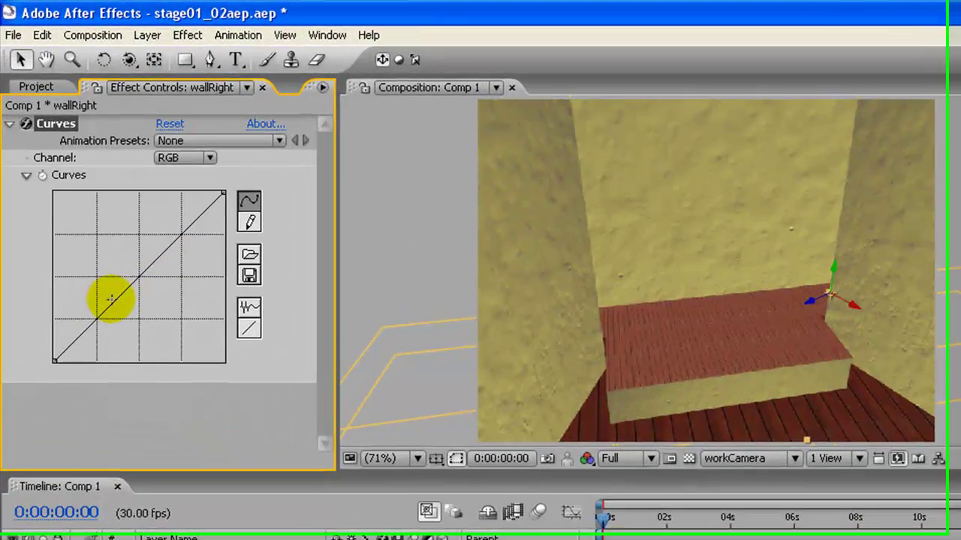
Step: Lower wallRight's RGB curve slightly in the lower midtones, and raise its Red channel curve strongly in the midtones
{"action": "left_click_drag", "start_coordinate": [95, 233], "coordinate": [100, 246]}
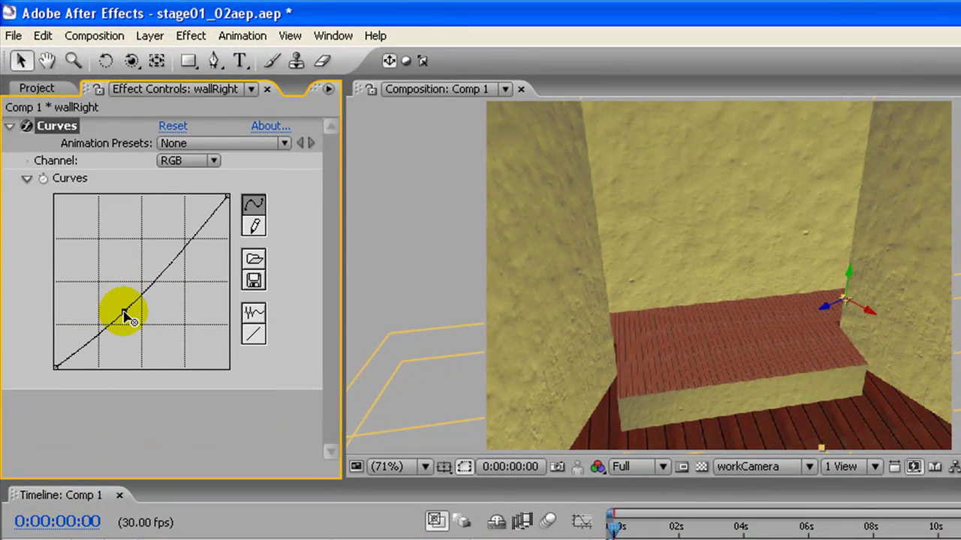
{"action": "left_click_drag", "start_coordinate": [126, 315], "coordinate": [125, 313]}
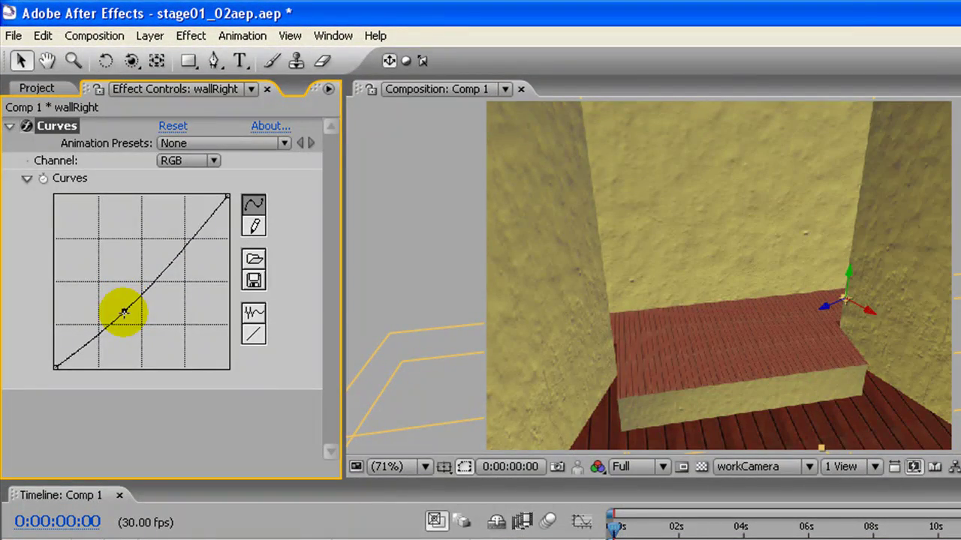
{"action": "left_click", "coordinate": [214, 161]}
{"action": "left_click", "coordinate": [208, 182]}
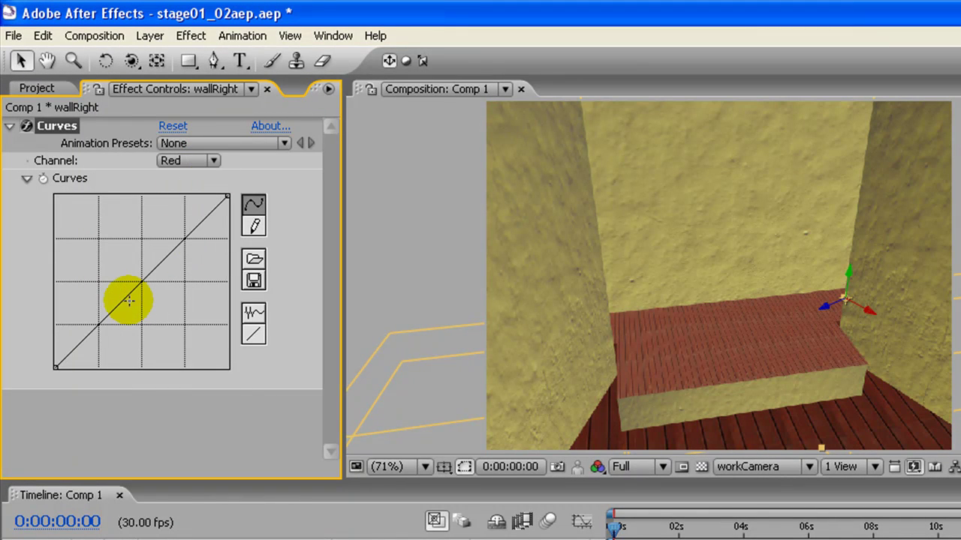
{"action": "left_click_drag", "start_coordinate": [136, 288], "coordinate": [129, 245]}
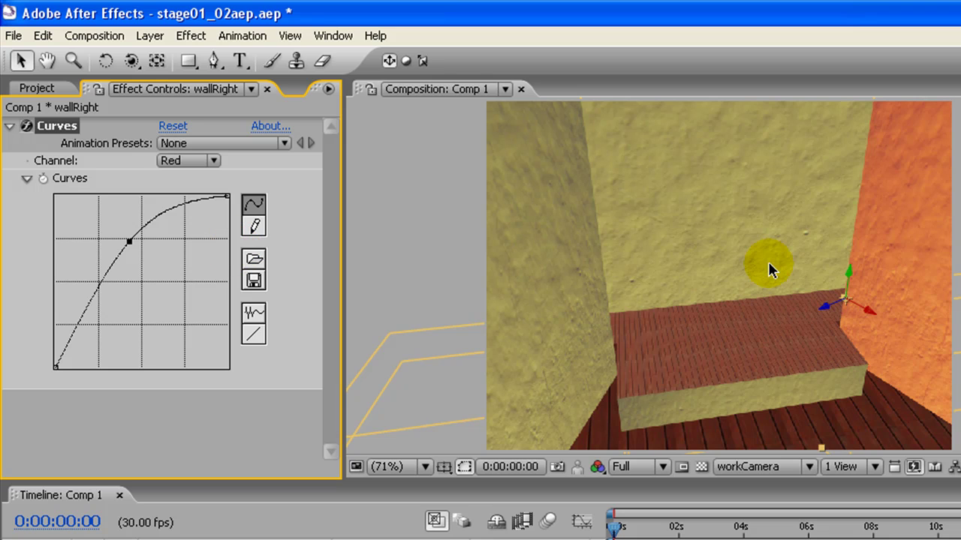
Step: Deepen wallRight's RGB curve by pulling the midtones far down, lifting the shadows slightly and moving the white point inward
{"action": "left_click_drag", "start_coordinate": [805, 268], "coordinate": [634, 279]}
{"action": "left_click", "coordinate": [213, 160]}
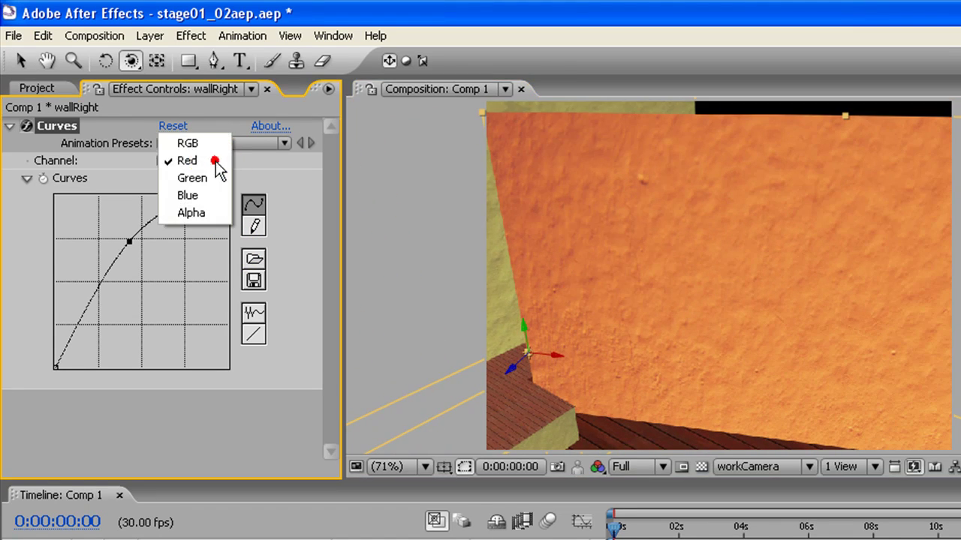
{"action": "left_click", "coordinate": [208, 147]}
{"action": "left_click_drag", "start_coordinate": [124, 311], "coordinate": [168, 346]}
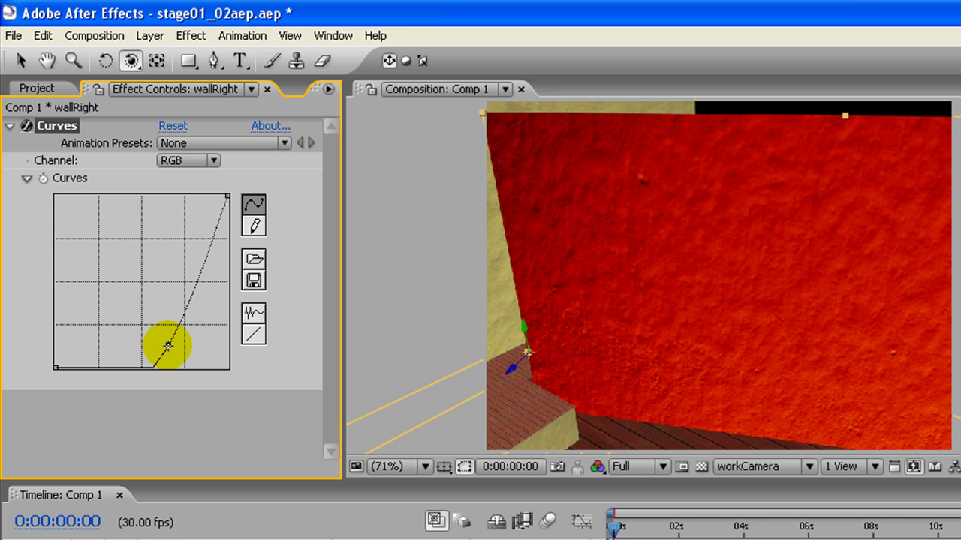
{"action": "left_click", "coordinate": [93, 368]}
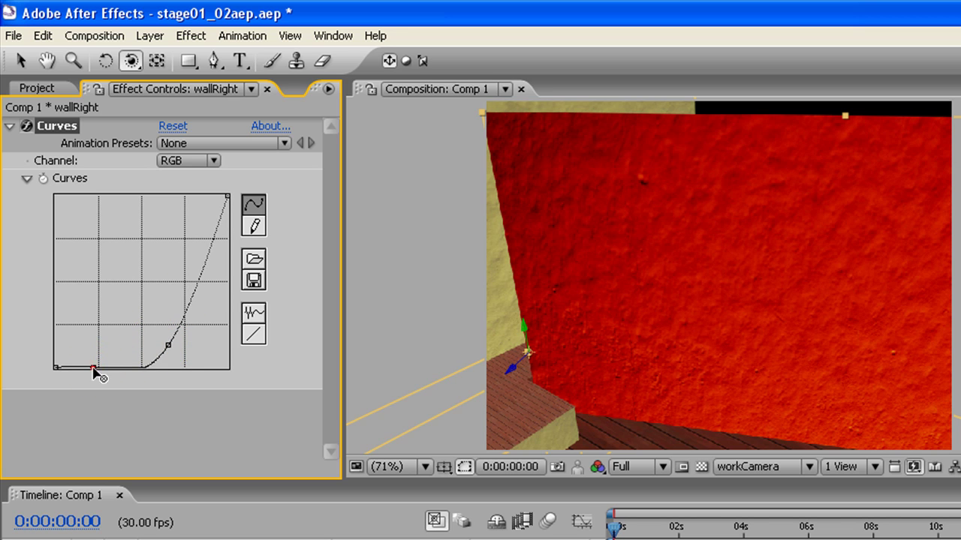
{"action": "mouse_move", "coordinate": [96, 349]}
{"action": "left_mouse_down"}
{"action": "mouse_move", "coordinate": [96, 337]}
{"action": "mouse_move", "coordinate": [96, 354]}
{"action": "left_mouse_up"}
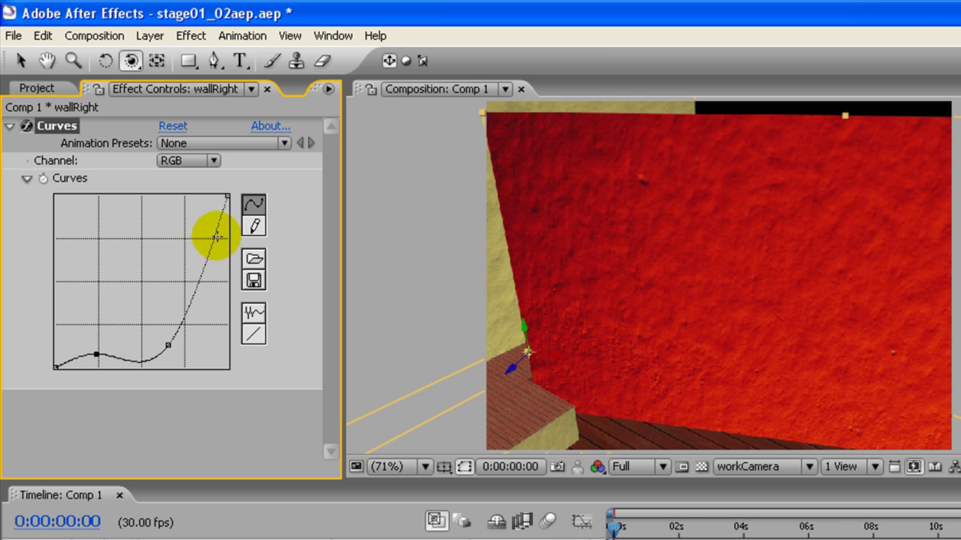
{"action": "mouse_move", "coordinate": [226, 197]}
{"action": "left_mouse_down"}
{"action": "mouse_move", "coordinate": [228, 223]}
{"action": "mouse_move", "coordinate": [226, 181]}
{"action": "mouse_move", "coordinate": [218, 200]}
{"action": "left_mouse_up"}
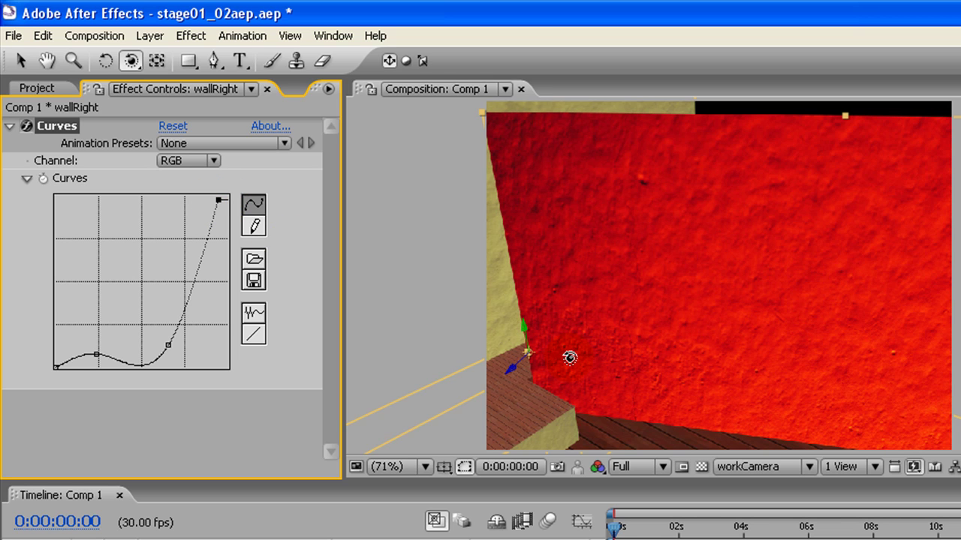
Step: Check the recolored right wall against the rest of the room, and copy wallRight's Curves effect
{"action": "mouse_move", "coordinate": [617, 361]}
{"action": "left_mouse_down"}
{"action": "mouse_move", "coordinate": [455, 348]}
{"action": "mouse_move", "coordinate": [523, 380]}
{"action": "mouse_move", "coordinate": [785, 364]}
{"action": "mouse_move", "coordinate": [602, 359]}
{"action": "left_mouse_up"}
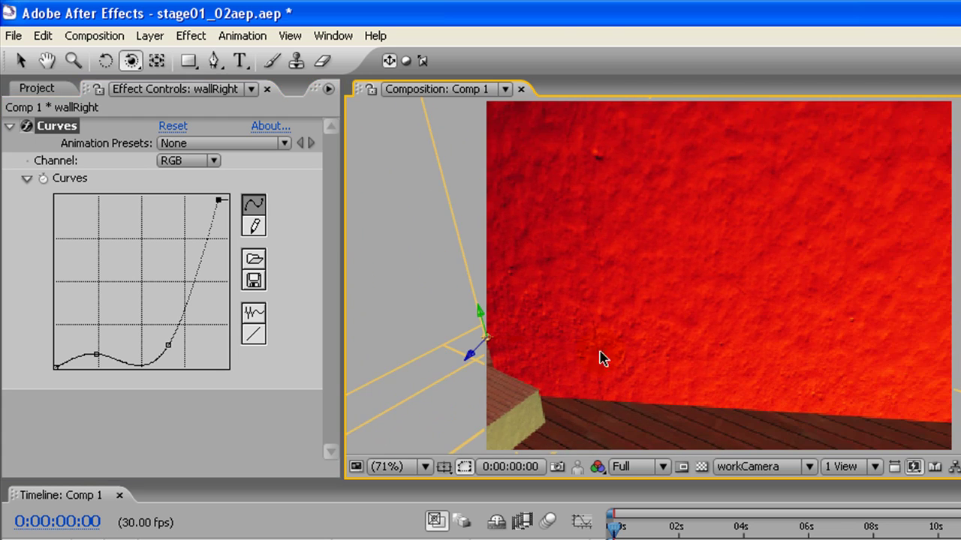
{"action": "left_click_drag", "start_coordinate": [592, 303], "coordinate": [636, 278]}
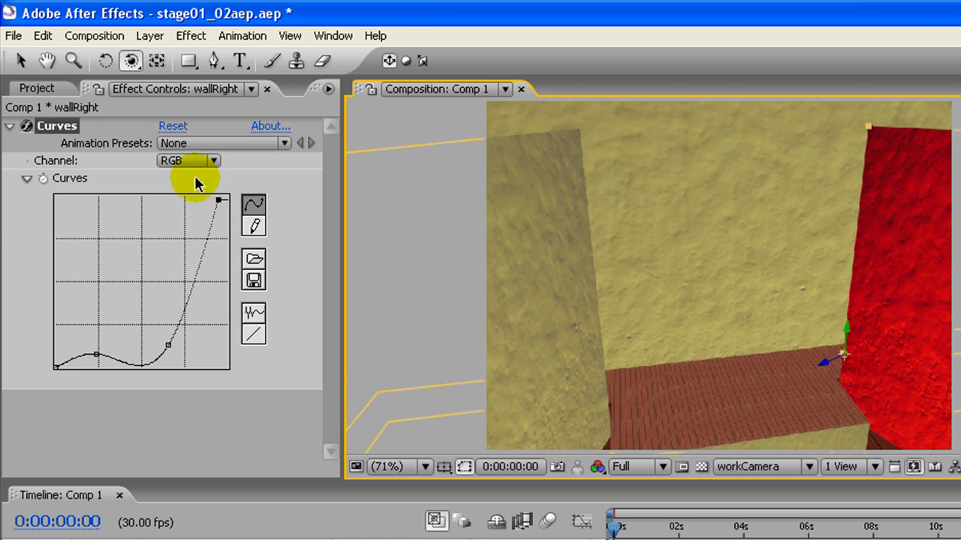
{"action": "left_click", "coordinate": [125, 414]}
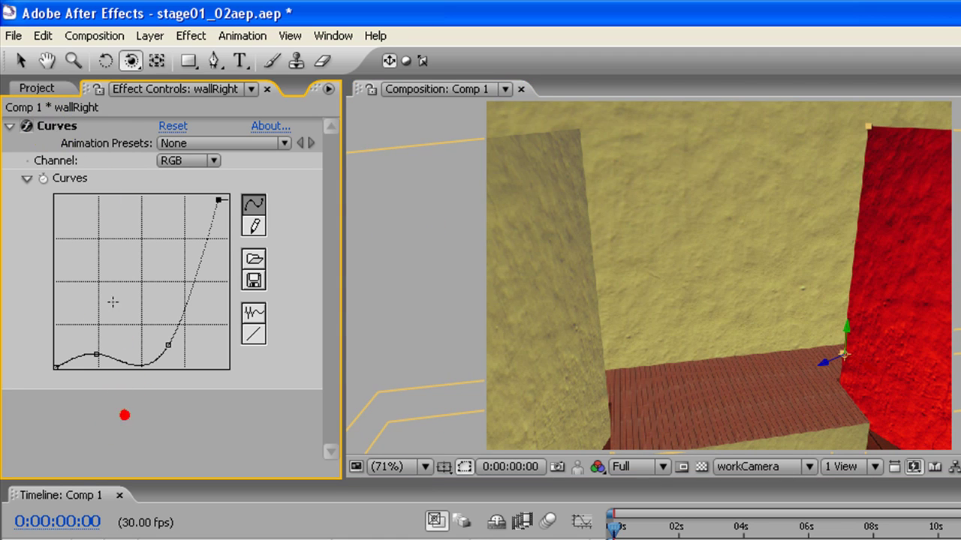
{"action": "left_click", "coordinate": [60, 126]}
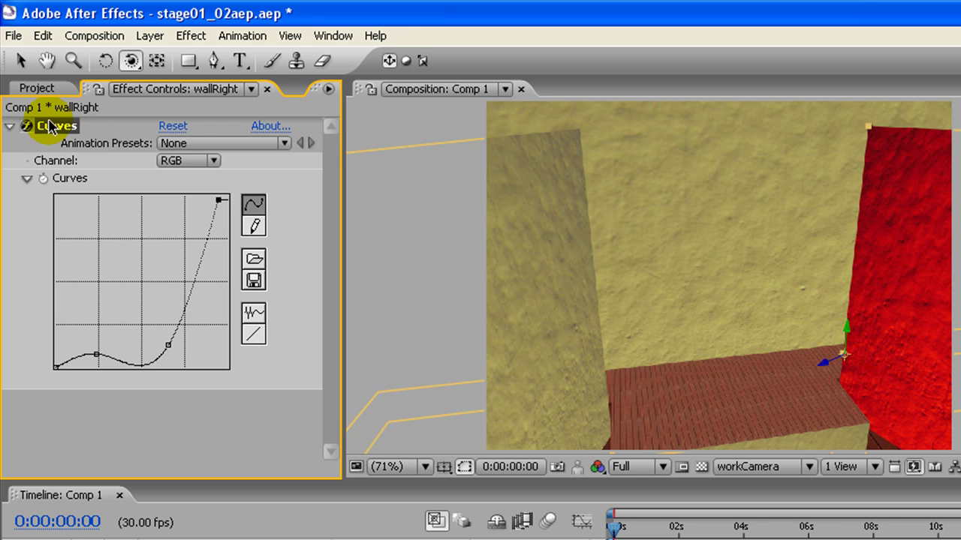
{"action": "left_click", "coordinate": [43, 35]}
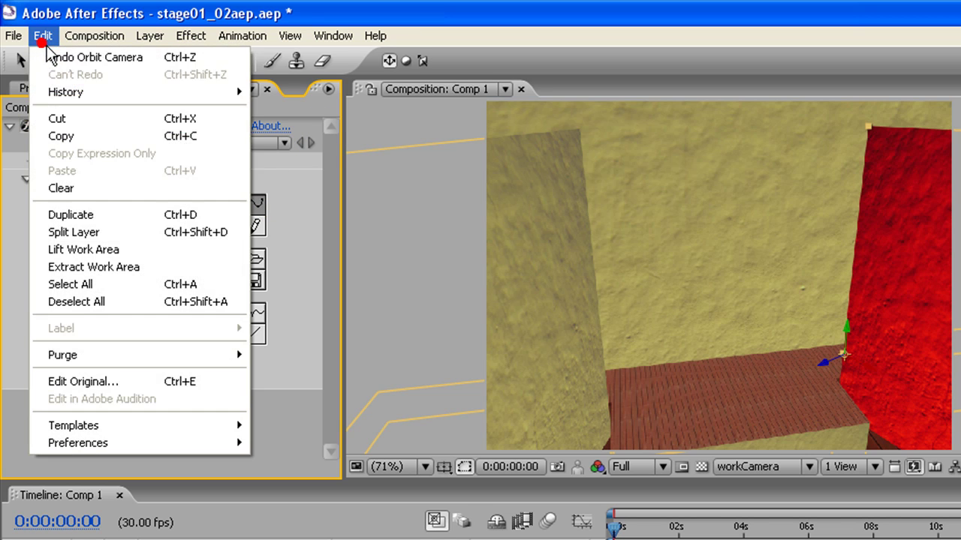
{"action": "left_click", "coordinate": [72, 133]}
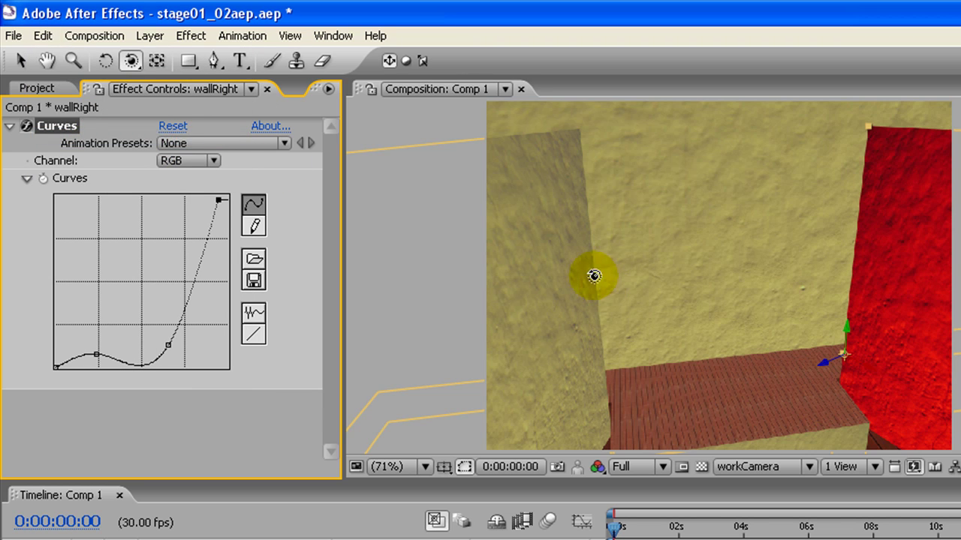
Step: Paste the copied Curves effect onto the wallLeft layer
{"action": "left_click", "coordinate": [20, 60]}
{"action": "left_click", "coordinate": [525, 277]}
{"action": "left_click", "coordinate": [244, 282]}
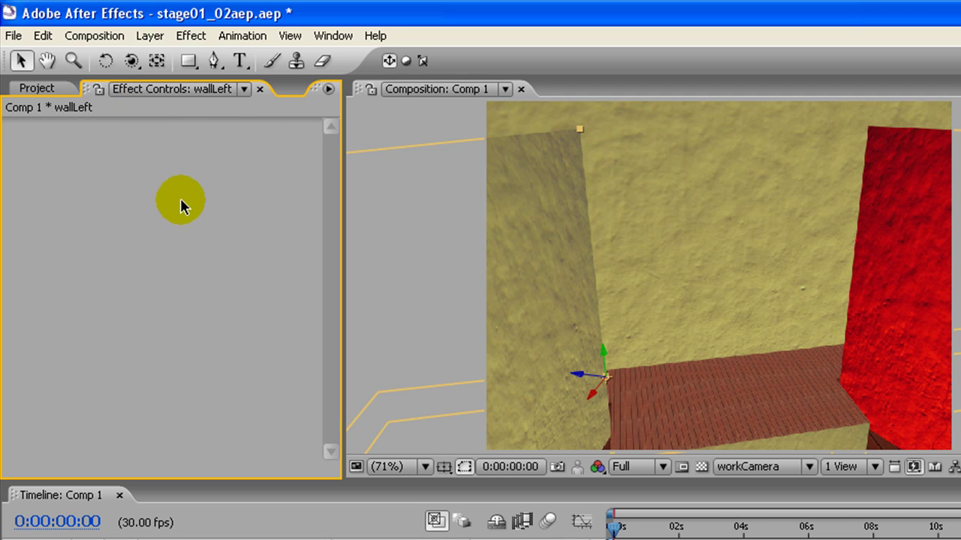
{"action": "key", "text": "ctrl+v"}
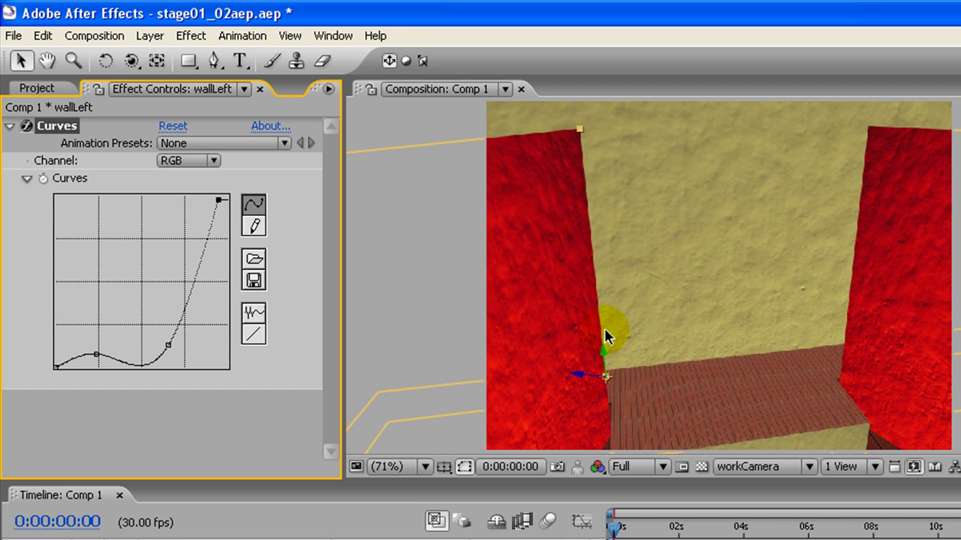
Step: Paste the same Curves effect onto the backOfRoom layer and collapse its settings
{"action": "left_click_drag", "start_coordinate": [728, 332], "coordinate": [438, 304]}
{"action": "left_click", "coordinate": [43, 36]}
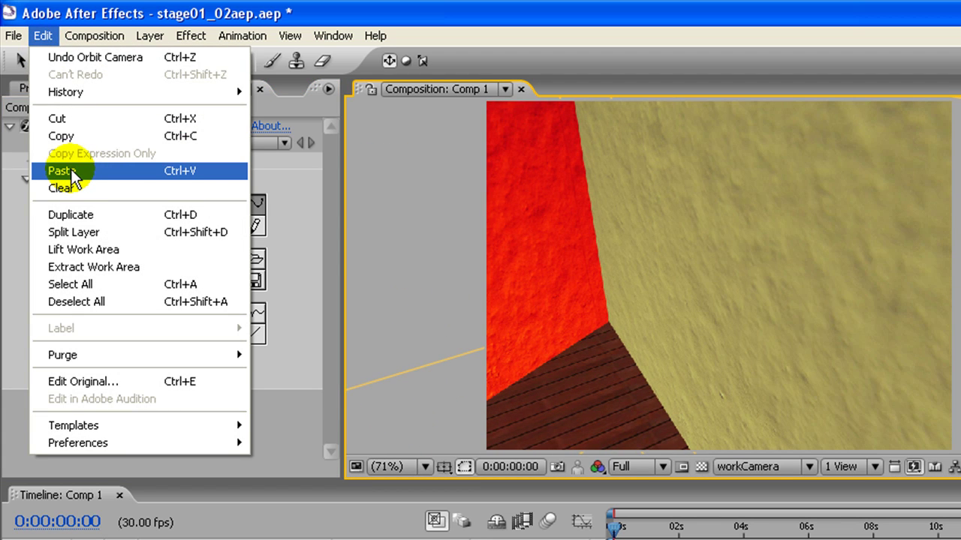
{"action": "left_click", "coordinate": [594, 6]}
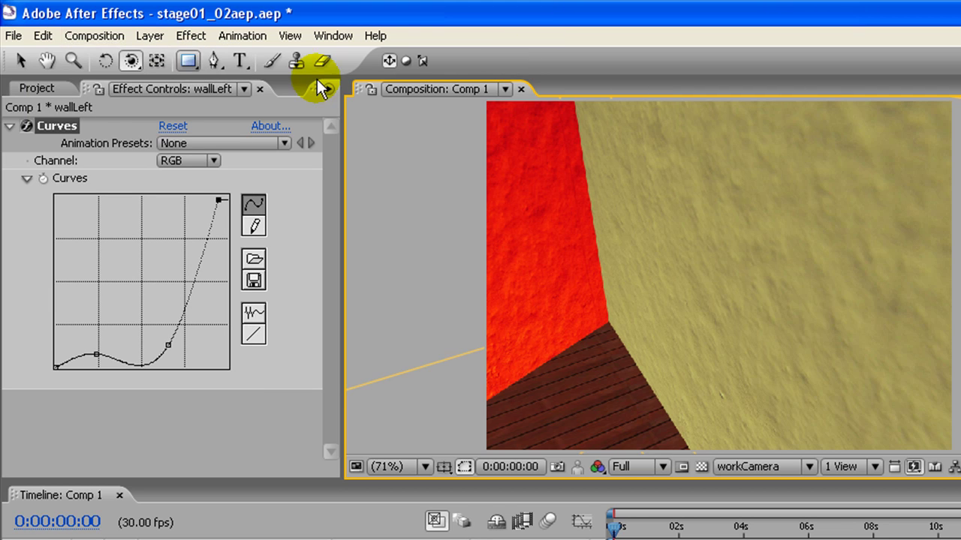
{"action": "left_click", "coordinate": [21, 61]}
{"action": "left_click", "coordinate": [703, 213]}
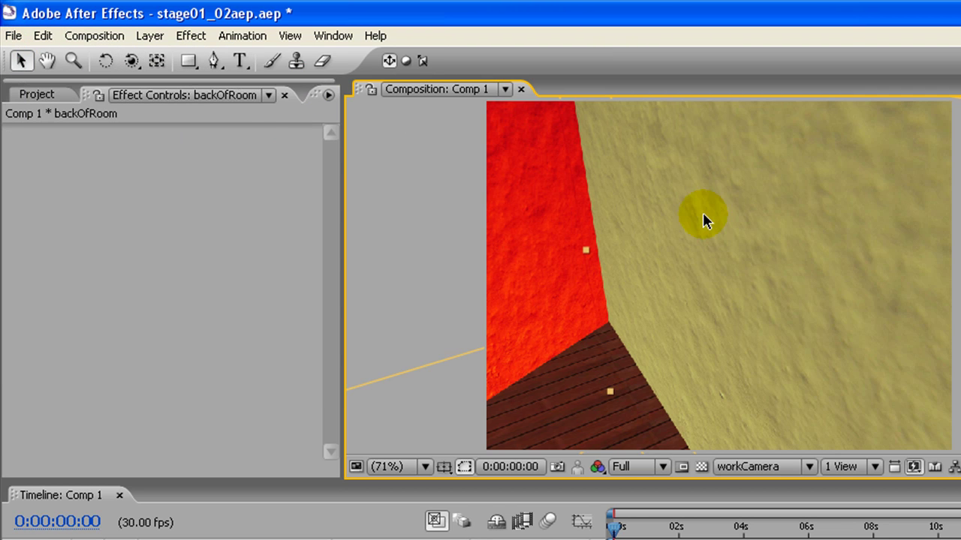
{"action": "key", "text": "ctrl+v"}
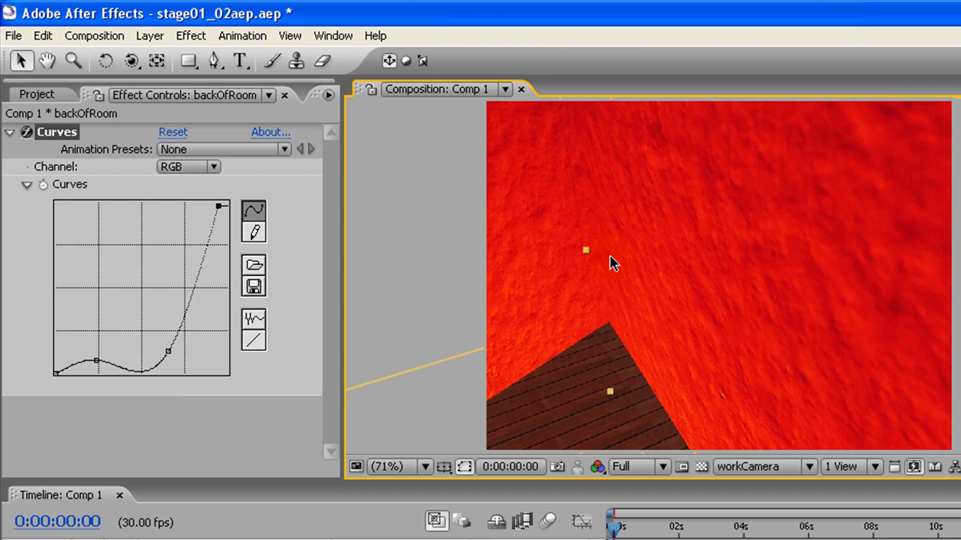
{"action": "left_click", "coordinate": [9, 133]}
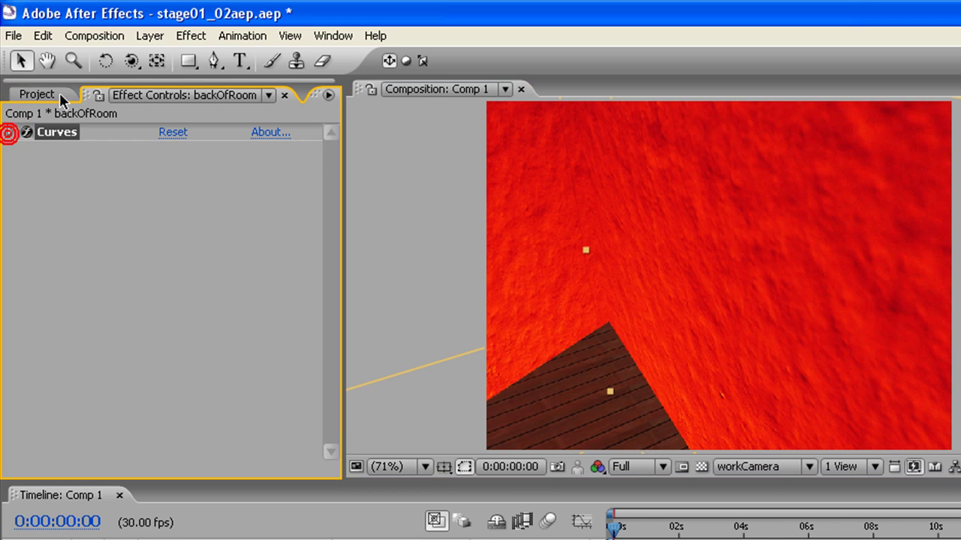
Step: Examine the stage, the wall behind it and the recolored side walls through the workCamera
{"action": "left_click_drag", "start_coordinate": [590, 274], "coordinate": [833, 320]}
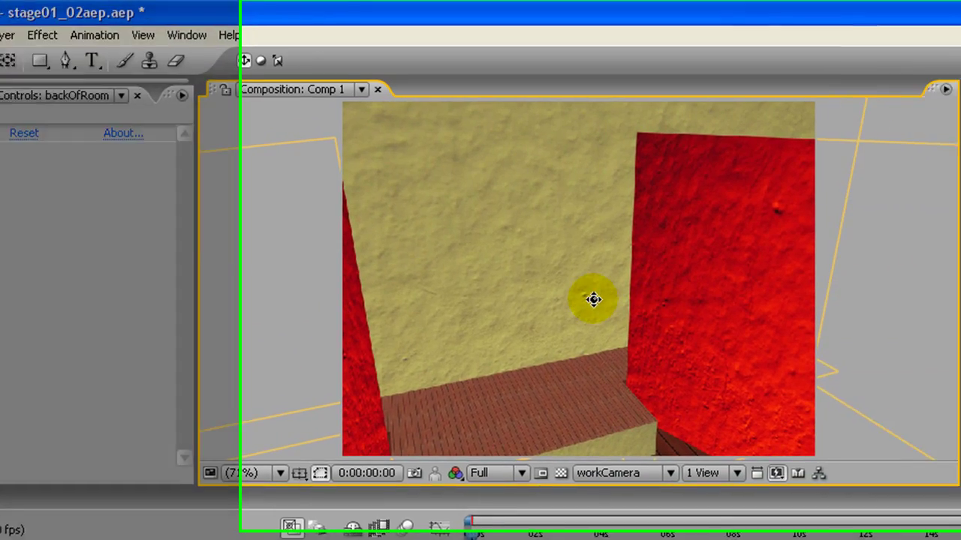
{"action": "left_click_drag", "start_coordinate": [593, 299], "coordinate": [653, 145]}
{"action": "left_click_drag", "start_coordinate": [620, 336], "coordinate": [653, 185]}
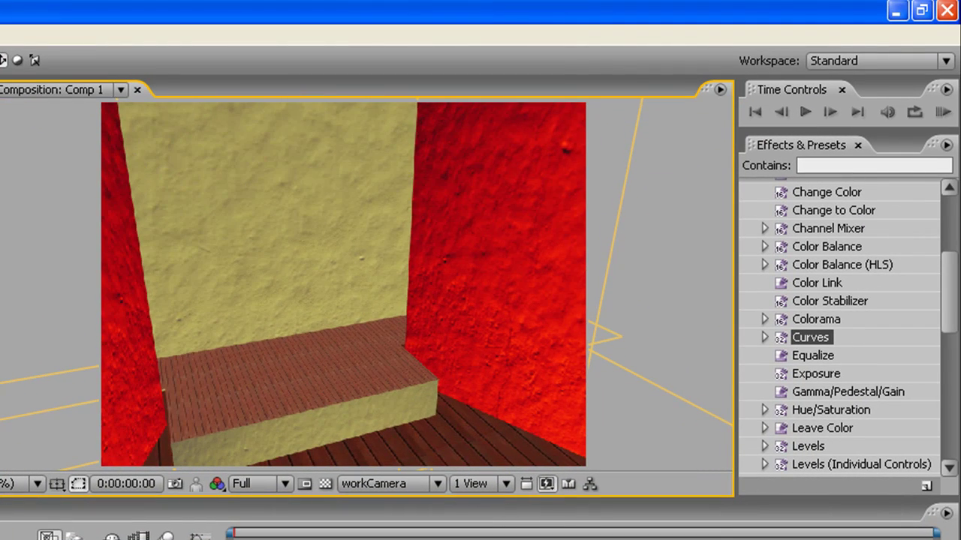
Step: Apply Hue/Saturation to the concreteBack wall behind the stage and set its Master Saturation to -100
{"action": "left_click", "coordinate": [289, 234]}
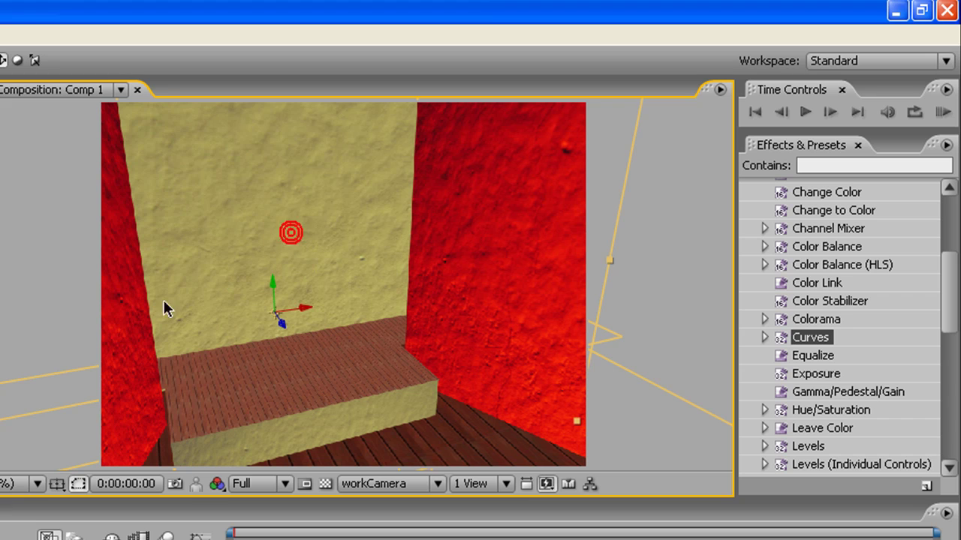
{"action": "left_click_drag", "start_coordinate": [949, 296], "coordinate": [948, 320]}
{"action": "double_click", "coordinate": [825, 325]}
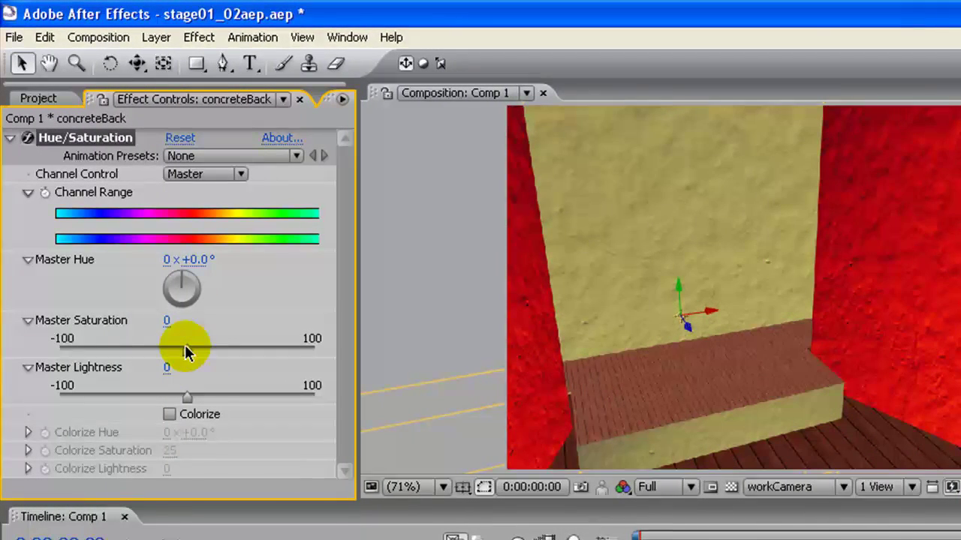
{"action": "left_click_drag", "start_coordinate": [186, 349], "coordinate": [3, 349]}
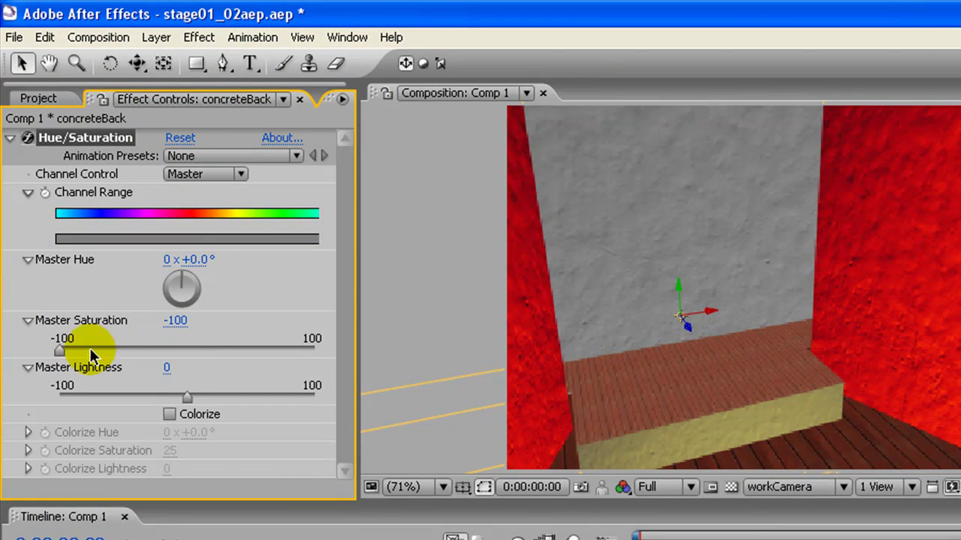
Step: Set the concreteBack wall's Master Lightness to -7 and collapse the Hue/Saturation settings
{"action": "key", "text": "c"}
{"action": "left_click_drag", "start_coordinate": [721, 319], "coordinate": [733, 187]}
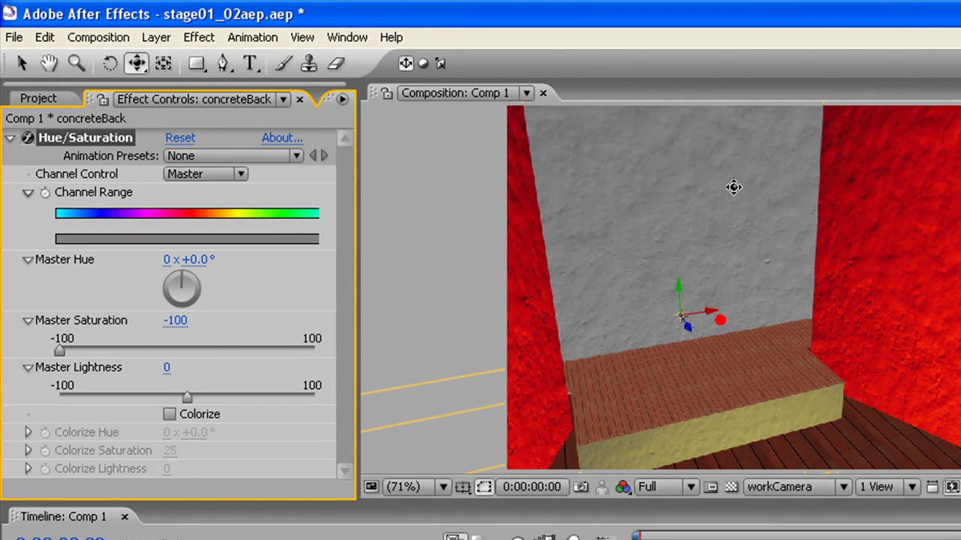
{"action": "left_click_drag", "start_coordinate": [740, 325], "coordinate": [751, 270]}
{"action": "left_click_drag", "start_coordinate": [189, 404], "coordinate": [179, 403]}
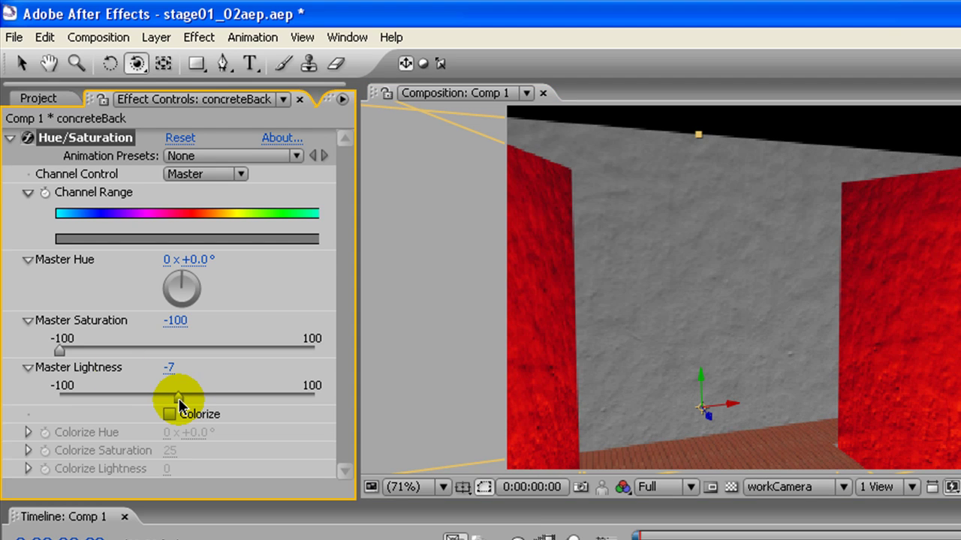
{"action": "left_click", "coordinate": [11, 147]}
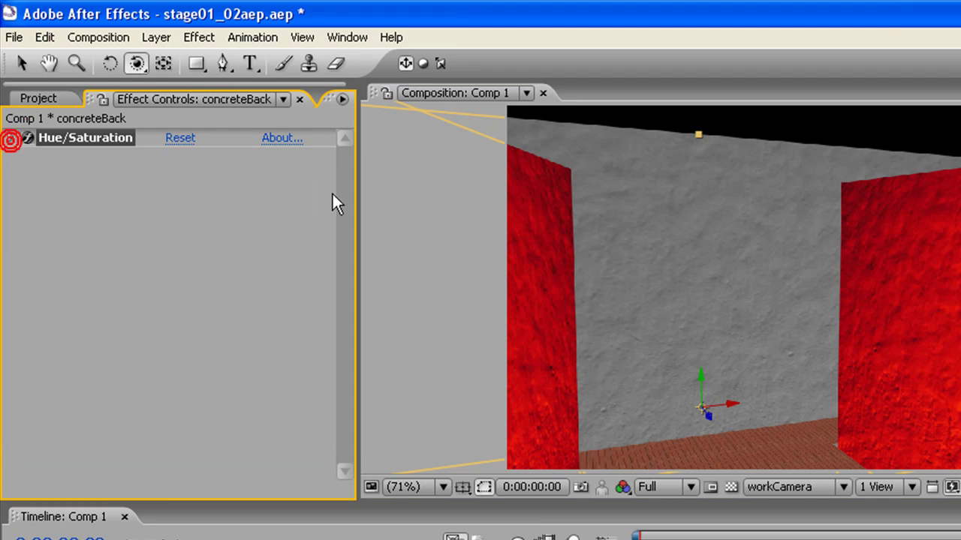
Step: Examine the desaturated wall behind the stage against the red side walls and the stage through the workCamera
{"action": "key", "text": "c"}
{"action": "left_click_drag", "start_coordinate": [772, 376], "coordinate": [790, 118]}
{"action": "left_click_drag", "start_coordinate": [739, 379], "coordinate": [792, 255]}
{"action": "key", "text": "c"}
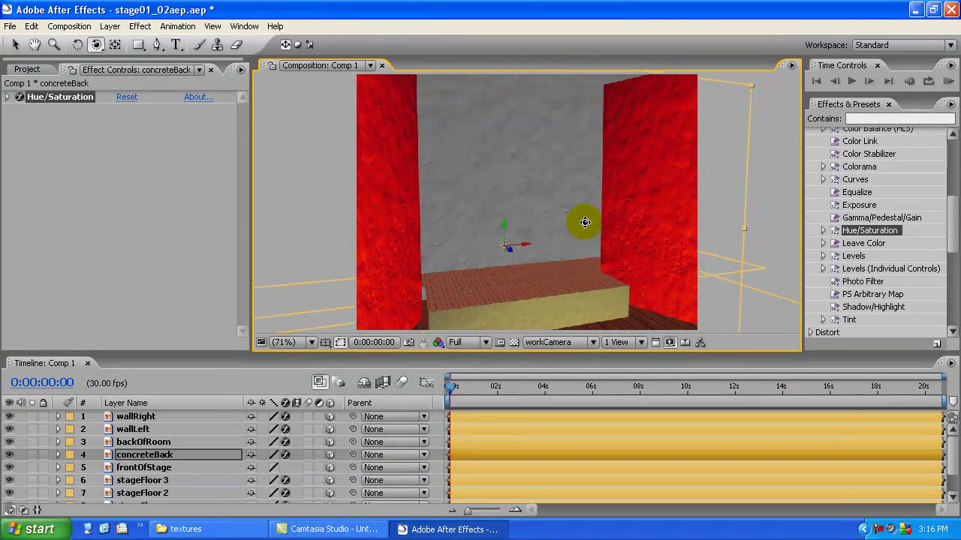
{"action": "left_click_drag", "start_coordinate": [498, 207], "coordinate": [428, 221]}
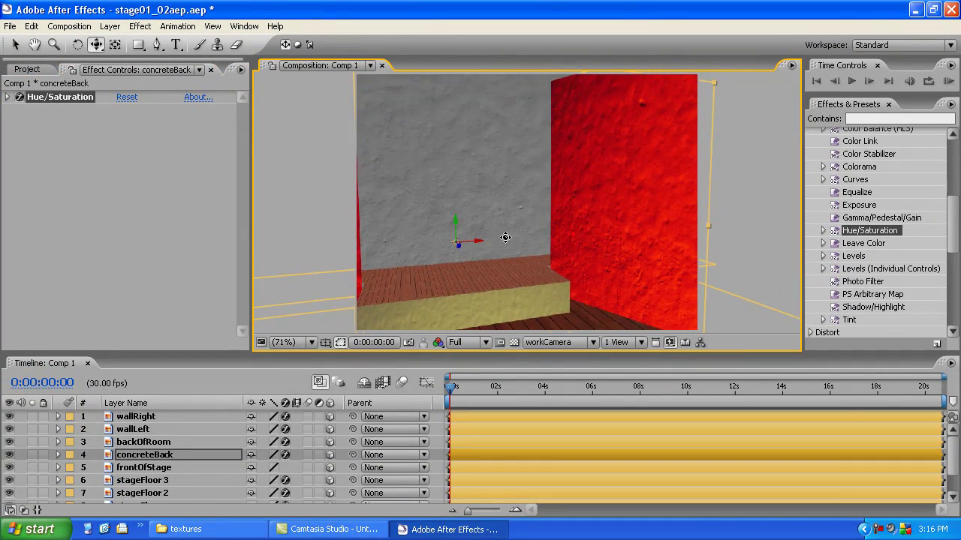
{"action": "left_click_drag", "start_coordinate": [505, 237], "coordinate": [424, 233]}
{"action": "left_click_drag", "start_coordinate": [497, 235], "coordinate": [535, 235]}
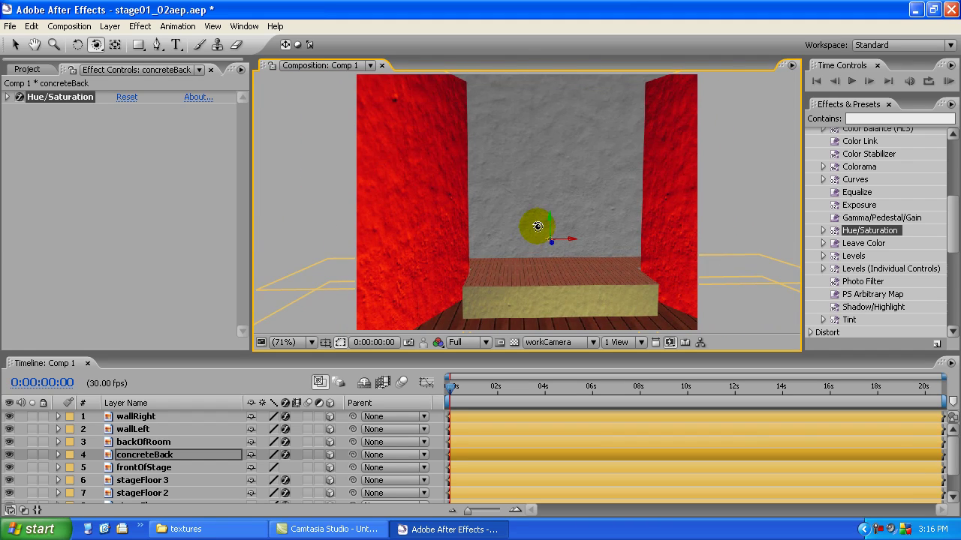